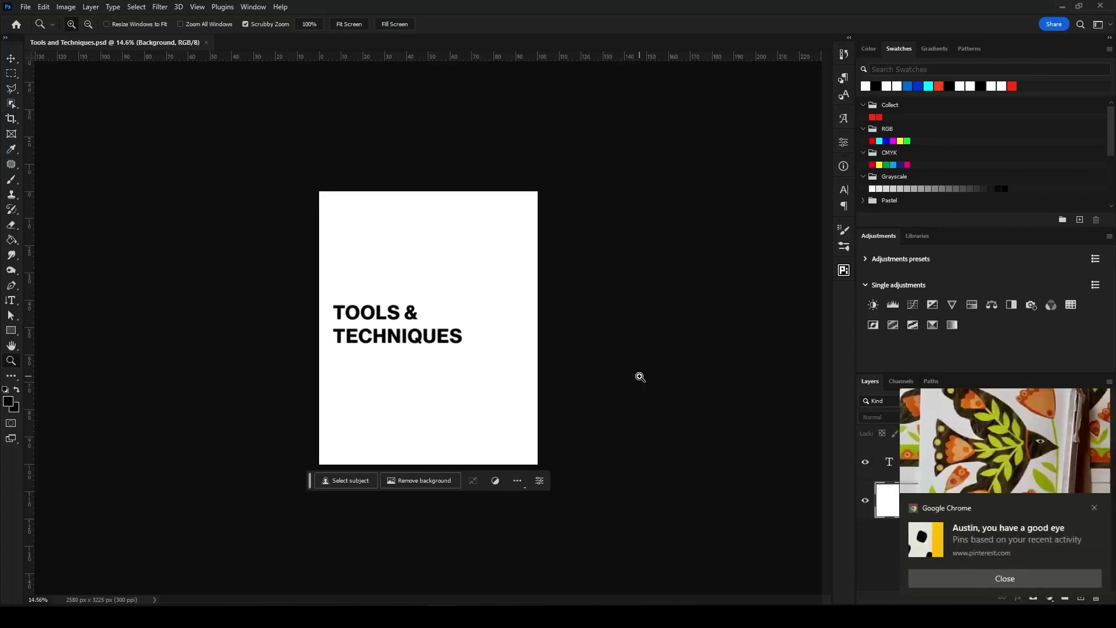
Step: Convert the TOOLS & TECHNIQUES text layer to a smart object
{"action": "left_click", "coordinate": [939, 477]}
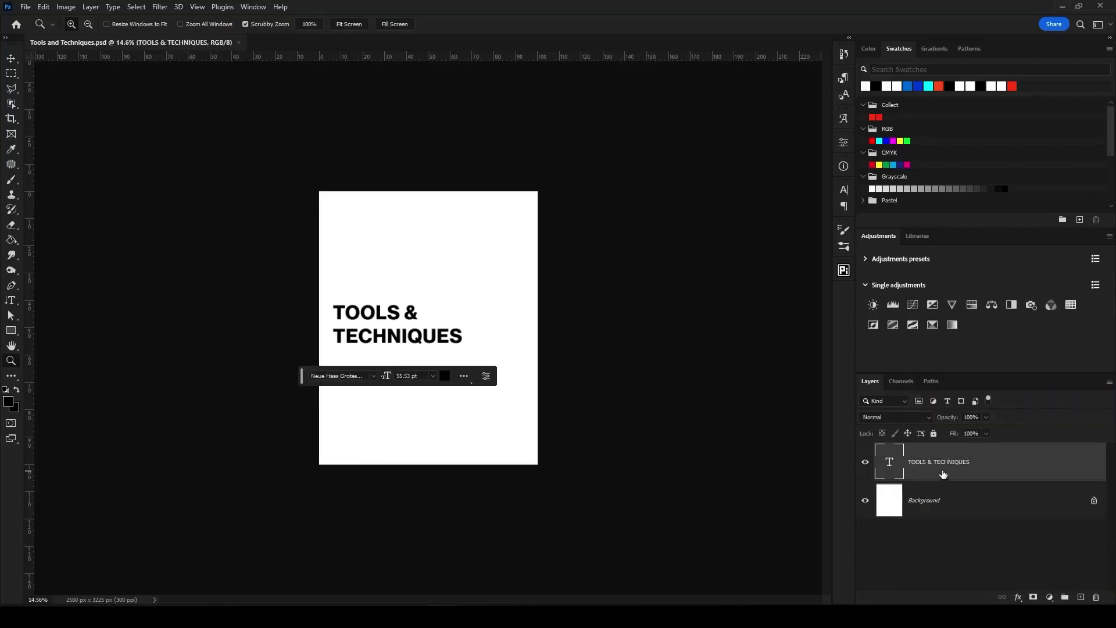
{"action": "right_click", "coordinate": [943, 476]}
{"action": "left_click", "coordinate": [1043, 250]}
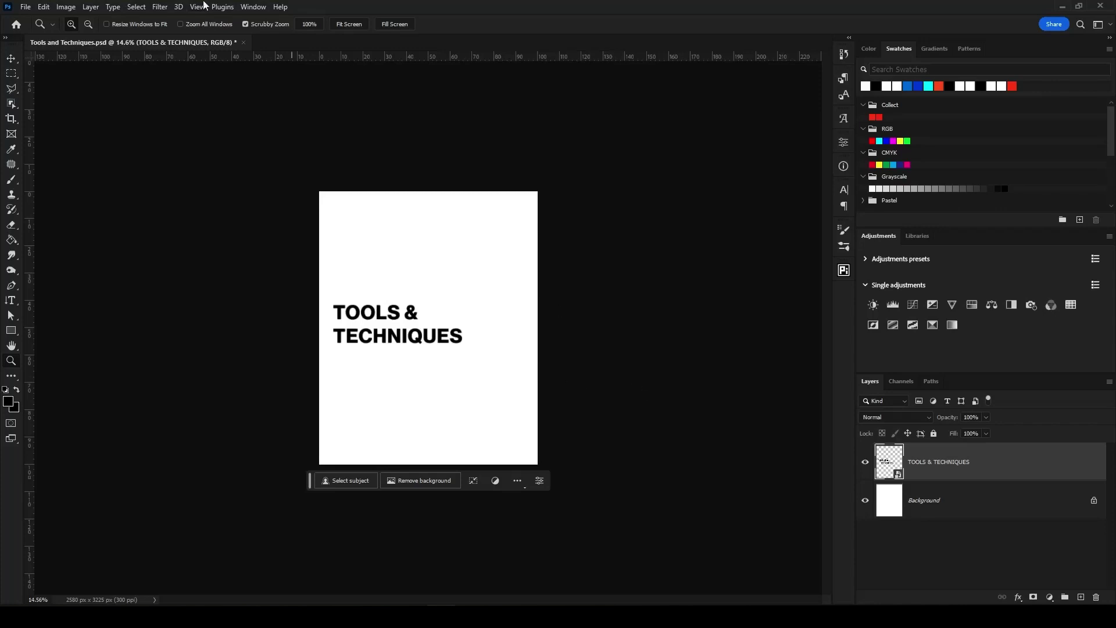
Step: Start a Displace distortion on the title layer with horizontal and vertical scale set to 25
{"action": "left_click", "coordinate": [160, 7]}
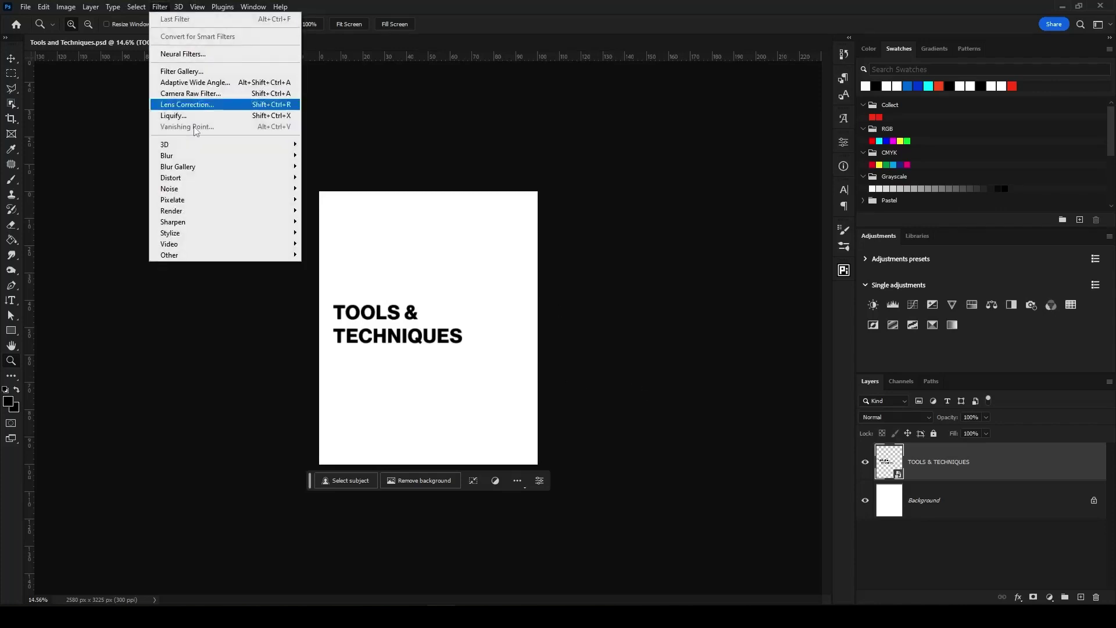
{"action": "mouse_move", "coordinate": [248, 182]}
{"action": "left_click", "coordinate": [319, 177]}
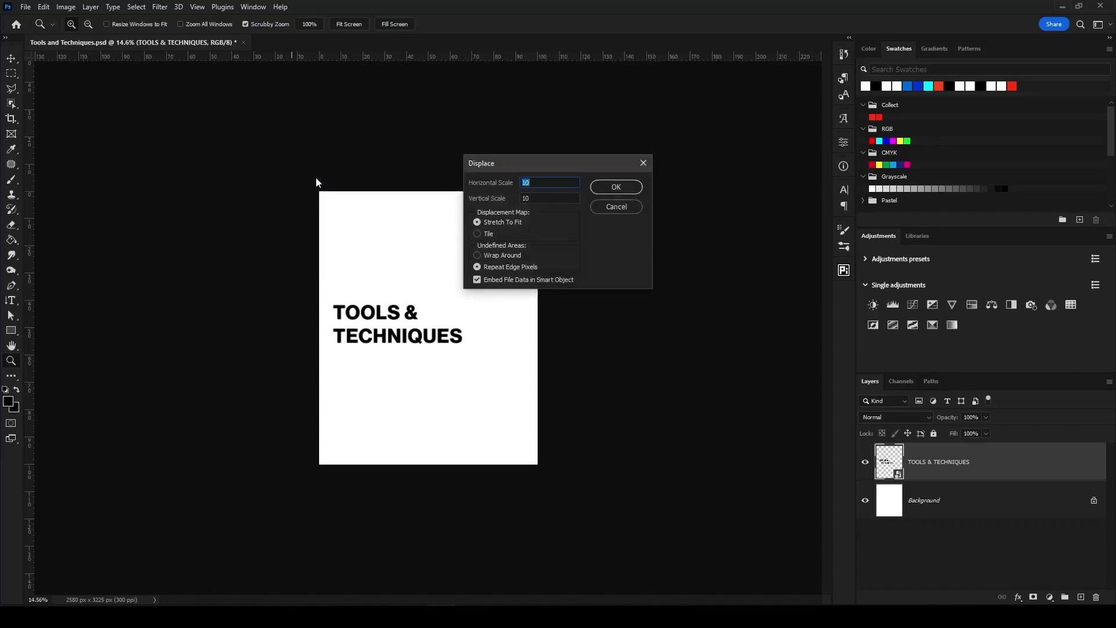
{"action": "type", "text": "25"}
{"action": "left_click_drag", "start_coordinate": [537, 198], "coordinate": [520, 197]}
{"action": "type", "text": "25"}
{"action": "key", "text": "Return"}
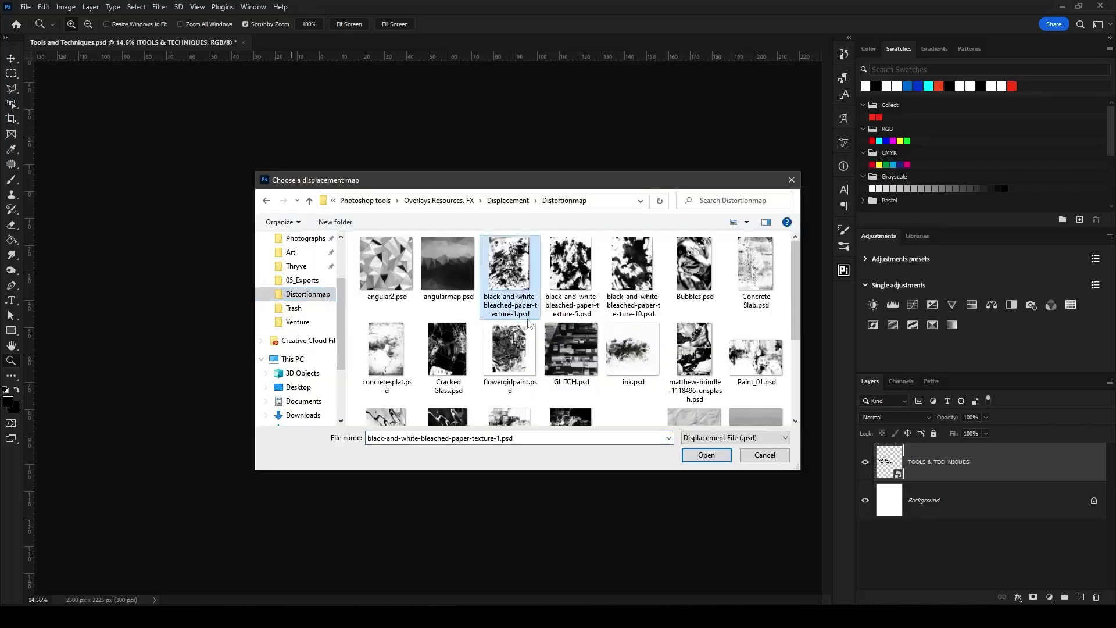
Step: Apply black-and-white-bleached-paper-texture-1.psd as the title's displacement map
{"action": "left_click", "coordinate": [573, 308]}
{"action": "left_click", "coordinate": [634, 309]}
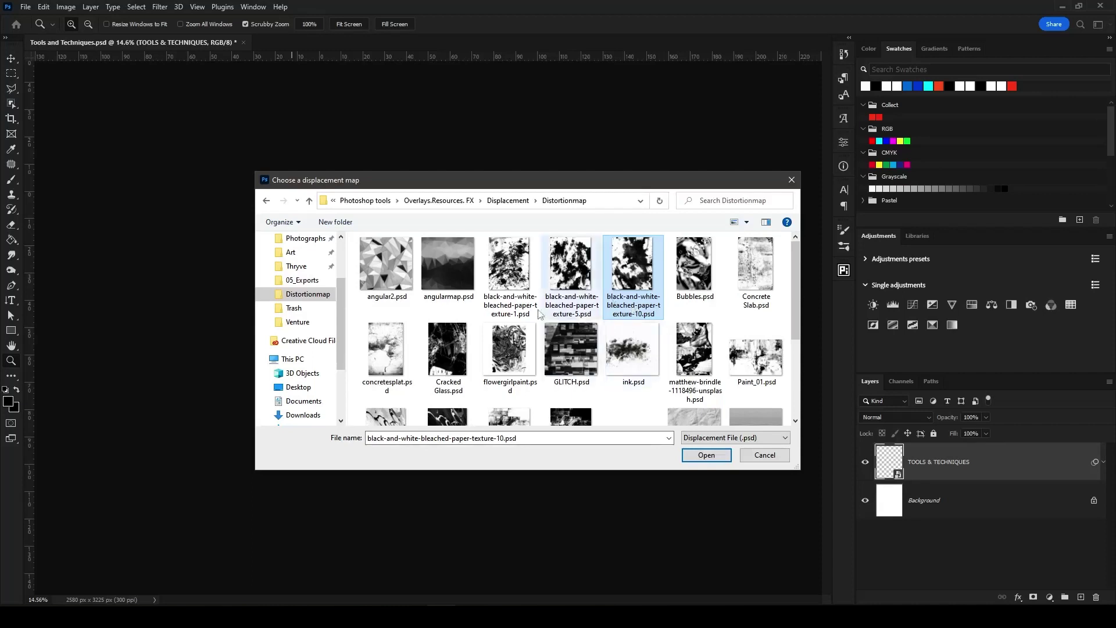
{"action": "left_click", "coordinate": [505, 284]}
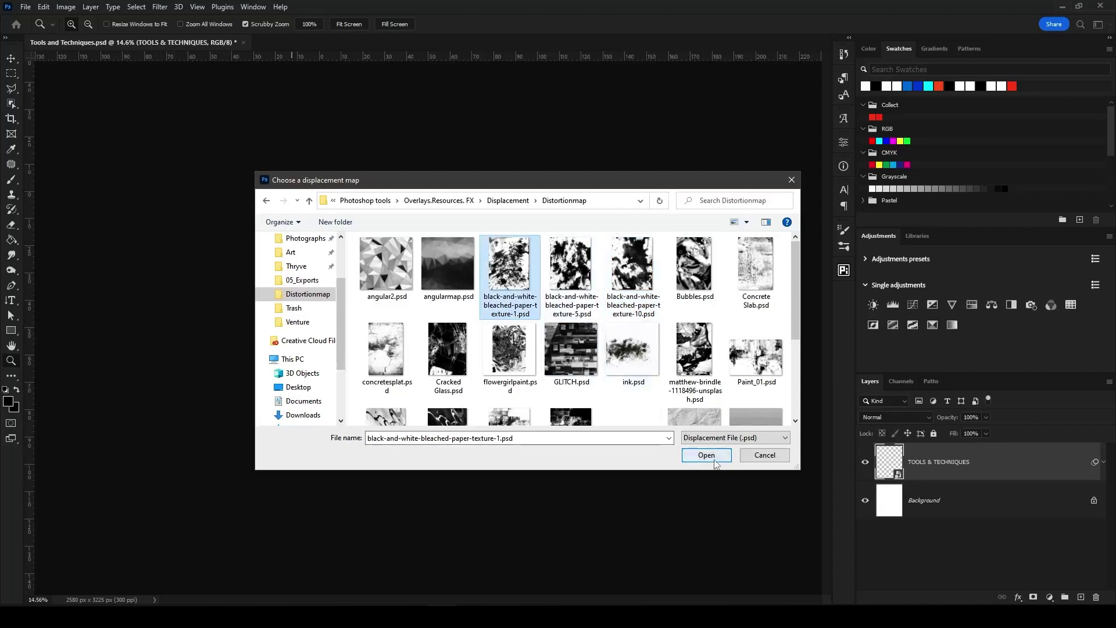
{"action": "left_click", "coordinate": [713, 456]}
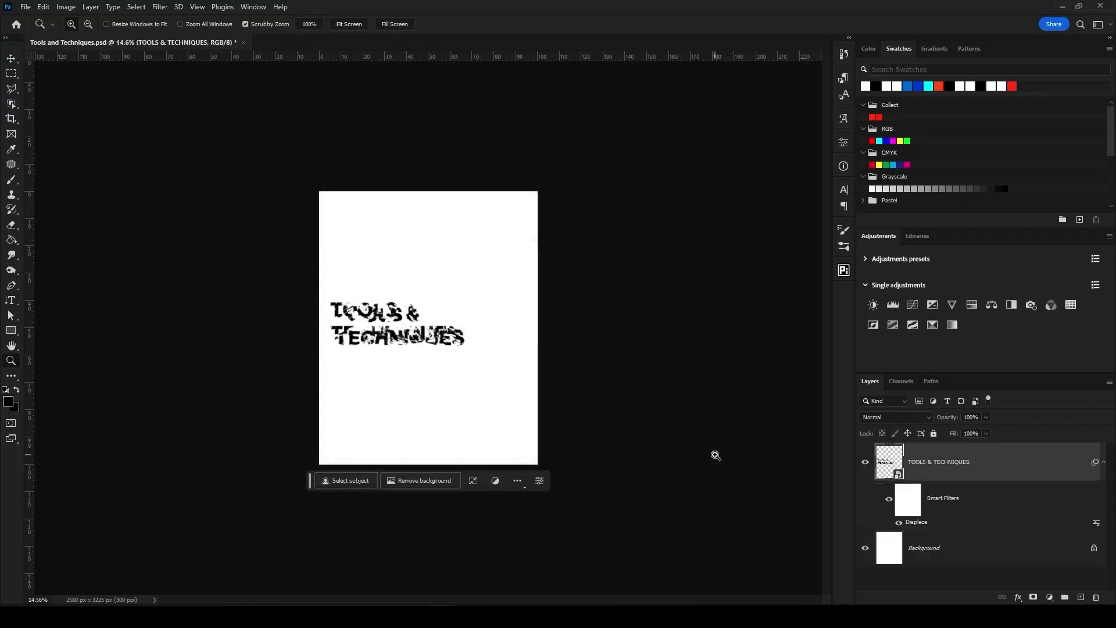
{"action": "left_click_drag", "start_coordinate": [379, 325], "coordinate": [436, 326]}
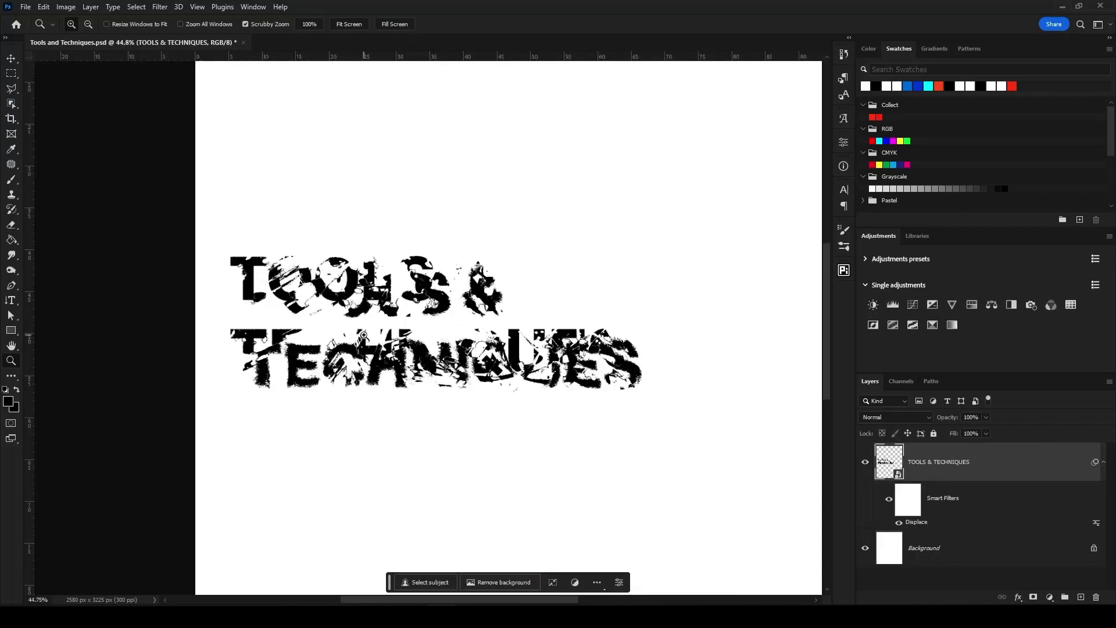
Step: Set the title's Displace filter to a horizontal and vertical scale of 10 and reapply a displacement map
{"action": "double_click", "coordinate": [919, 521]}
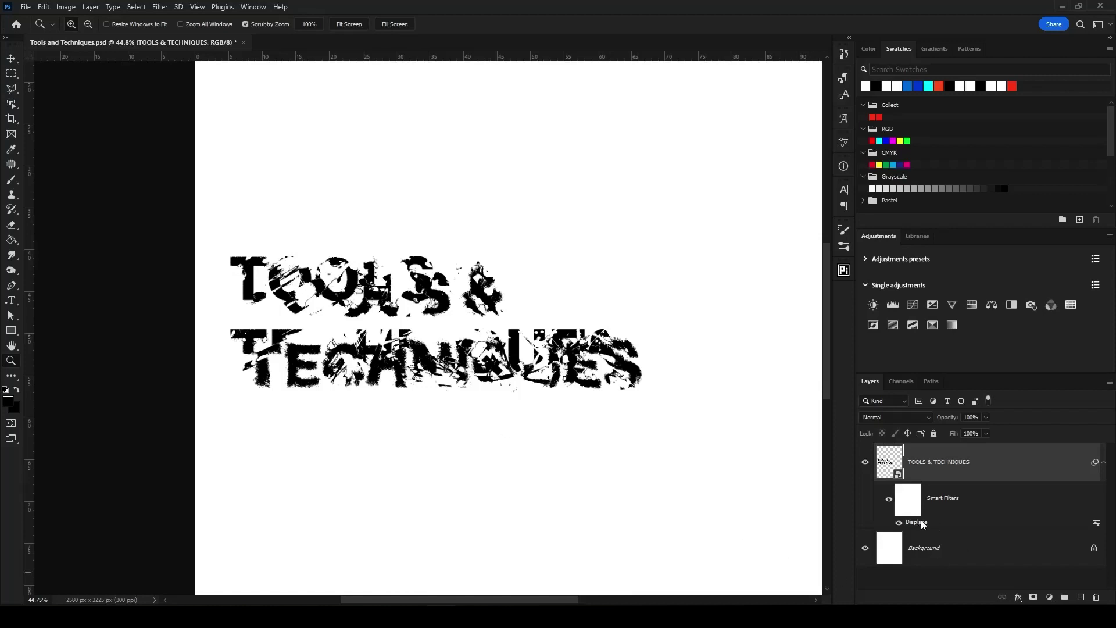
{"action": "type", "text": "10"}
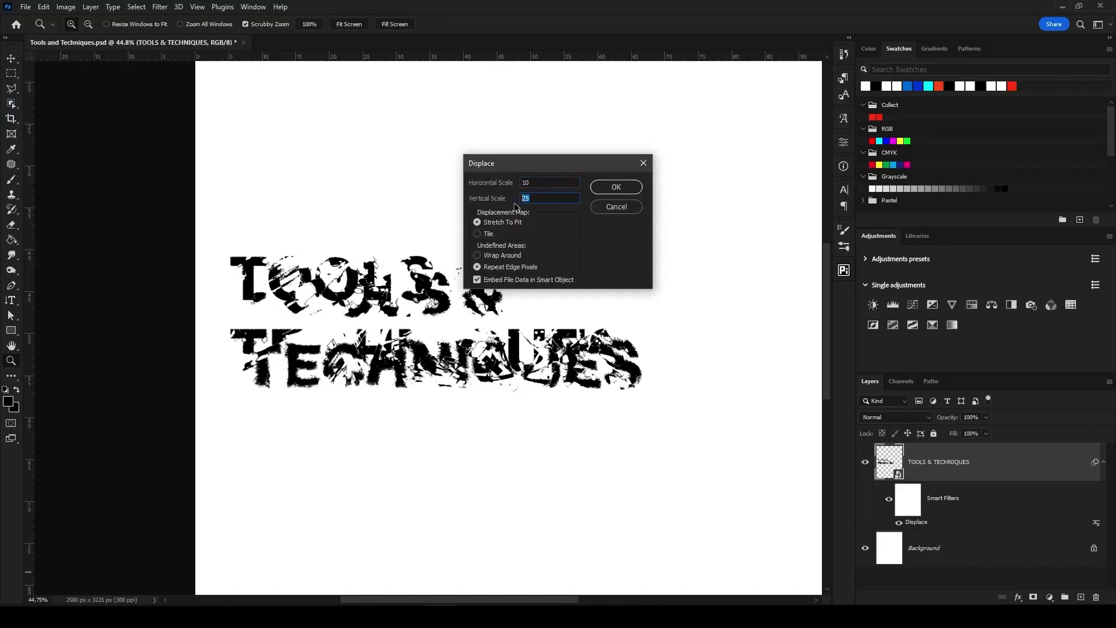
{"action": "left_click", "coordinate": [610, 189]}
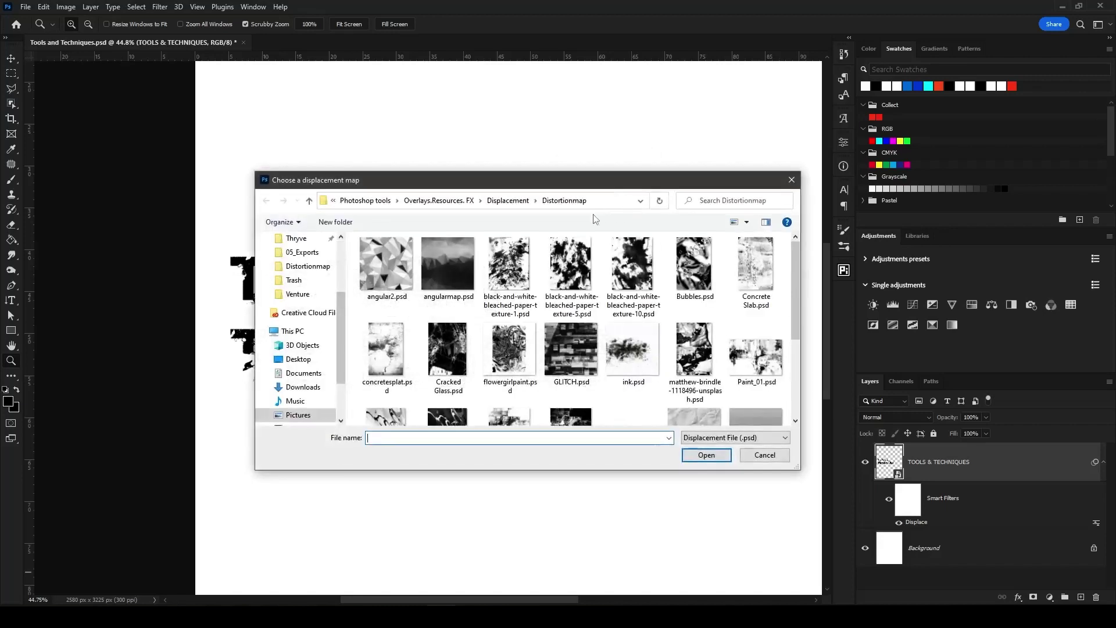
{"action": "double_click", "coordinate": [293, 352]}
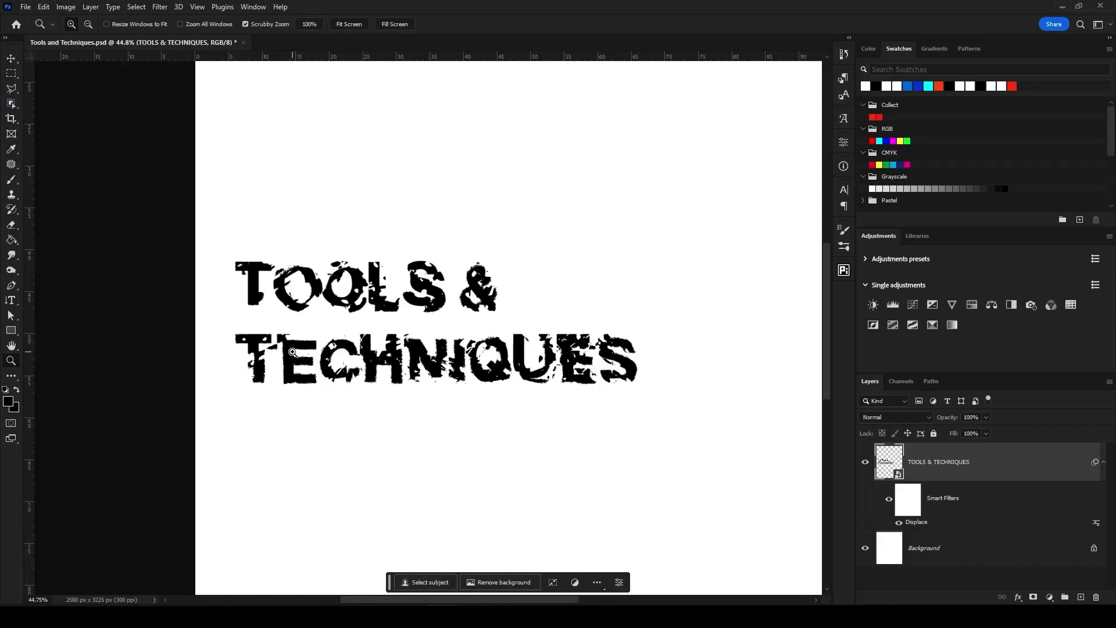
Step: Replace the title's displacement map with concretesplat.psd, keeping the Displace scales at 10
{"action": "double_click", "coordinate": [925, 523]}
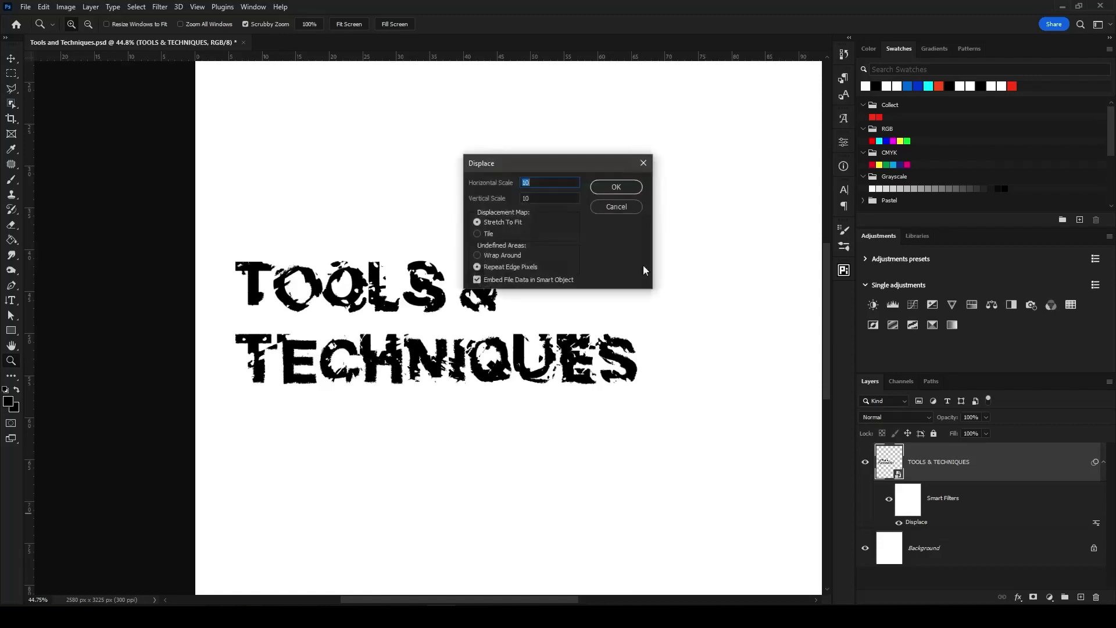
{"action": "left_click", "coordinate": [637, 190]}
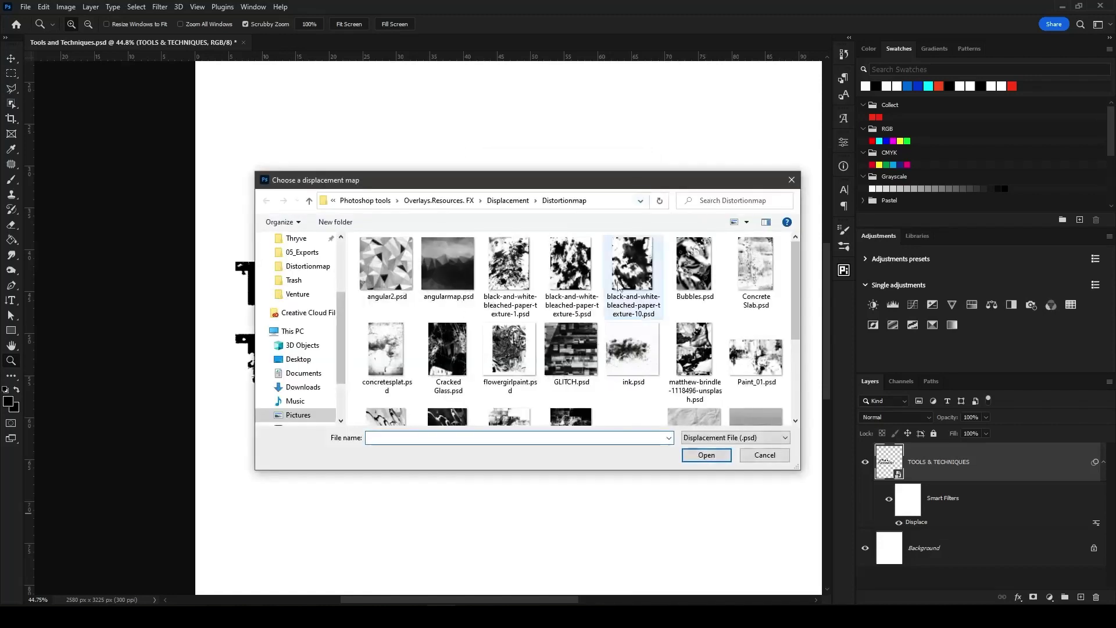
{"action": "left_click", "coordinate": [582, 310]}
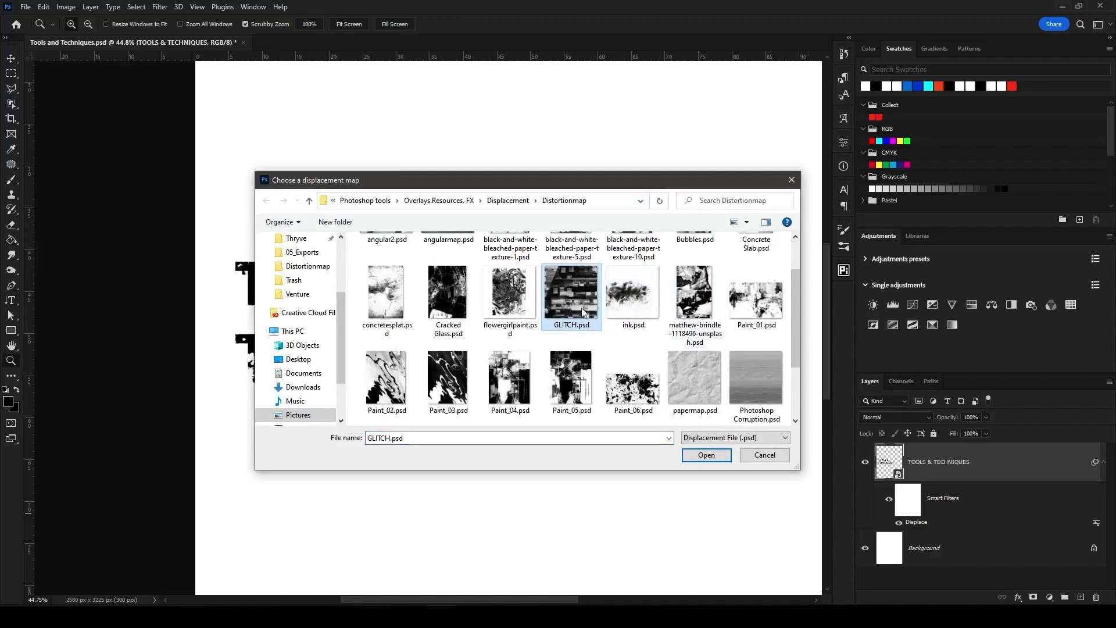
{"action": "left_click", "coordinate": [460, 381]}
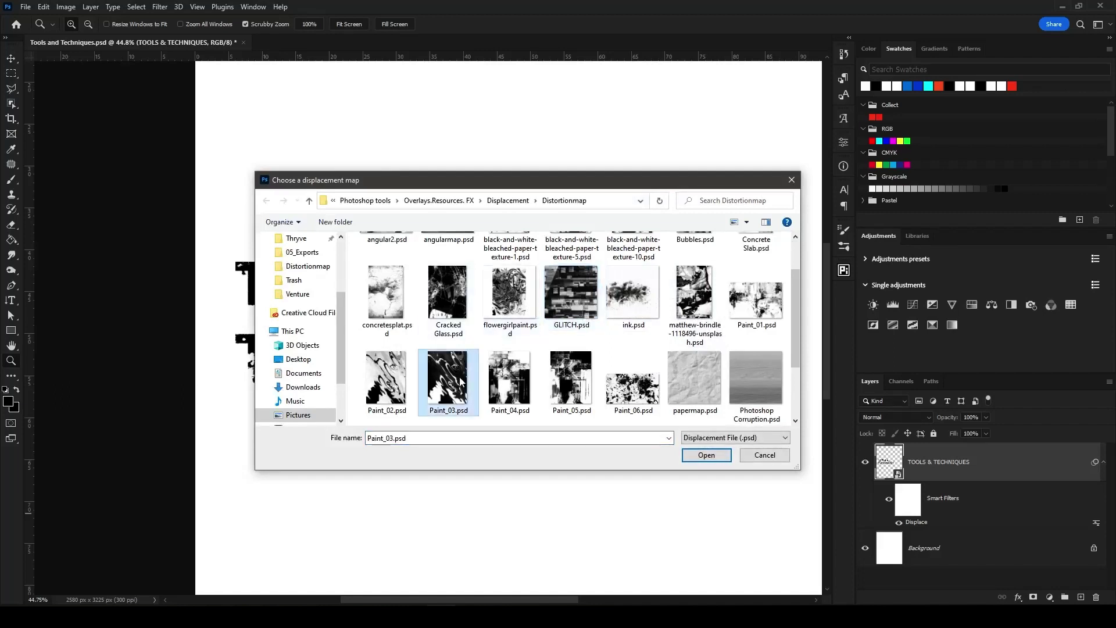
{"action": "scroll", "coordinate": [460, 381], "scroll_direction": "down", "scroll_amount": 1}
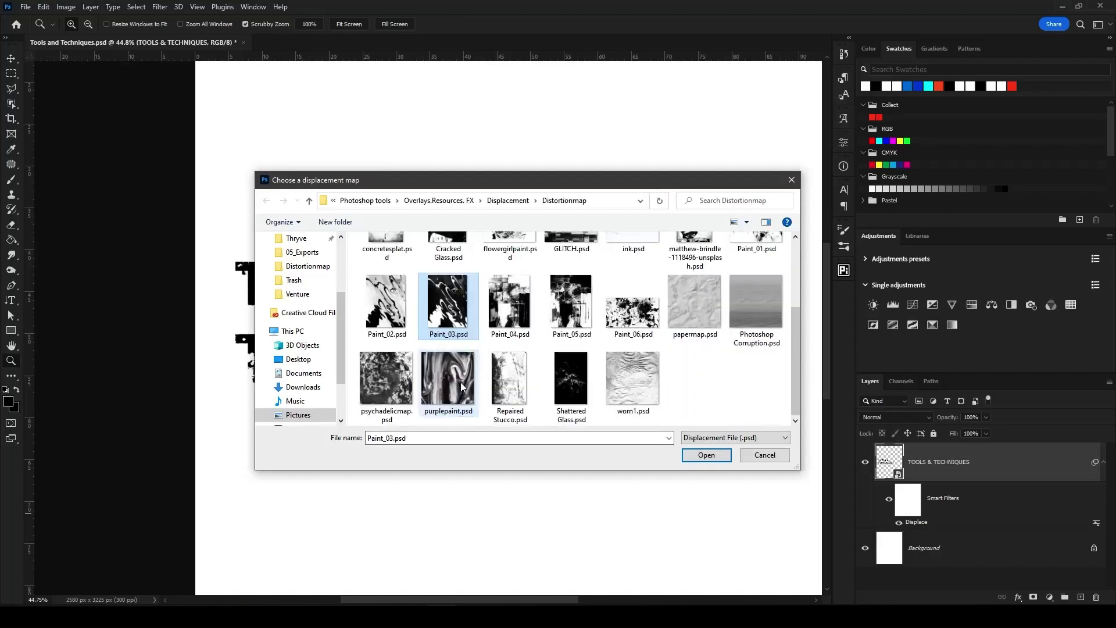
{"action": "scroll", "coordinate": [458, 349], "scroll_direction": "up", "scroll_amount": 1}
{"action": "left_click", "coordinate": [456, 294]}
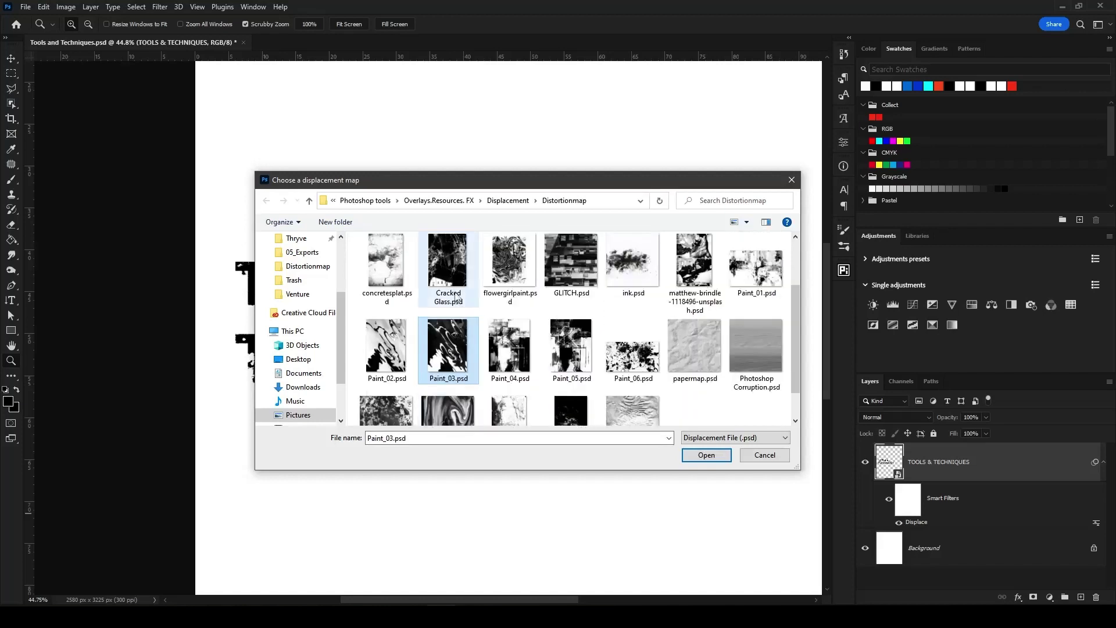
{"action": "left_click", "coordinate": [399, 271]}
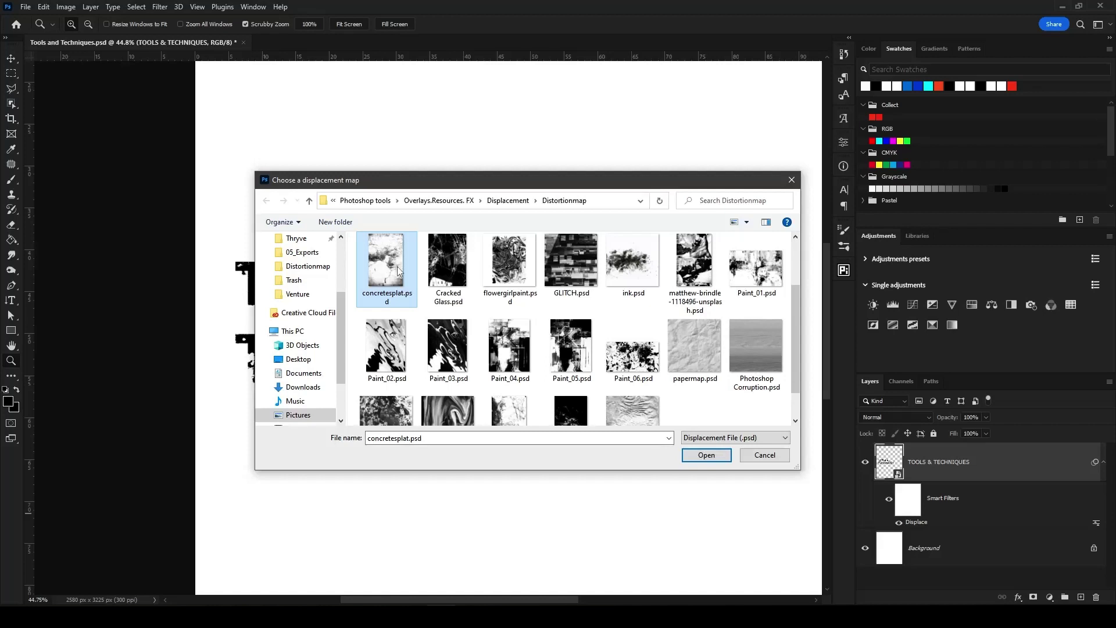
{"action": "left_click", "coordinate": [706, 455]}
{"action": "scroll", "coordinate": [450, 272], "scroll_direction": "up", "scroll_amount": 3}
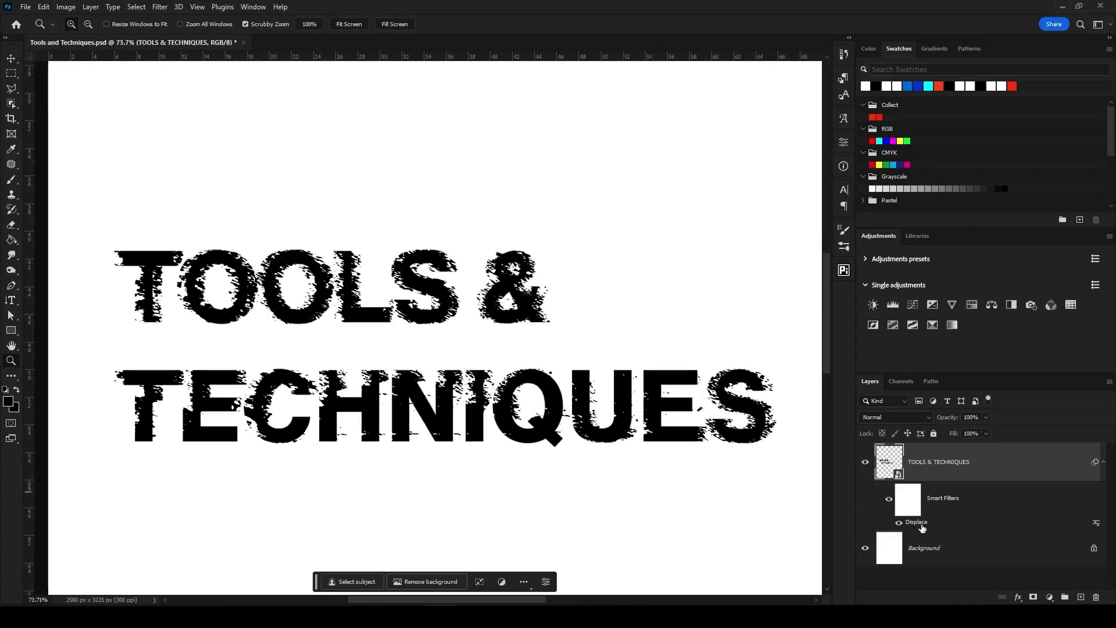
Step: Set the title's Displace horizontal and vertical scale to 5 and reapply a displacement map
{"action": "double_click", "coordinate": [909, 520]}
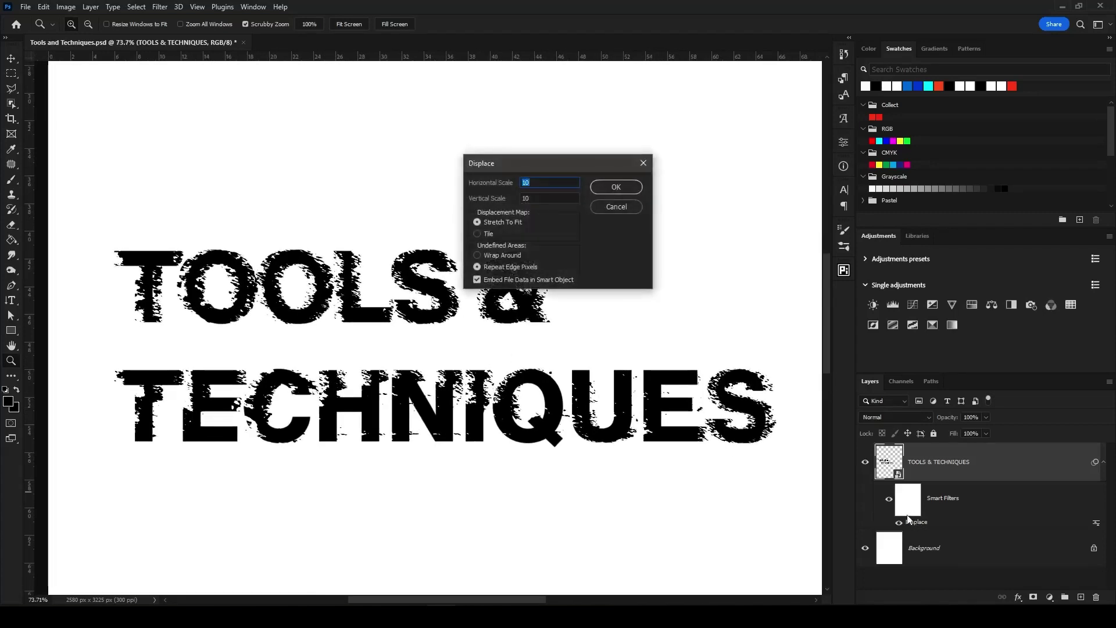
{"action": "type", "text": "5"}
{"action": "key", "text": "Tab"}
{"action": "type", "text": "5"}
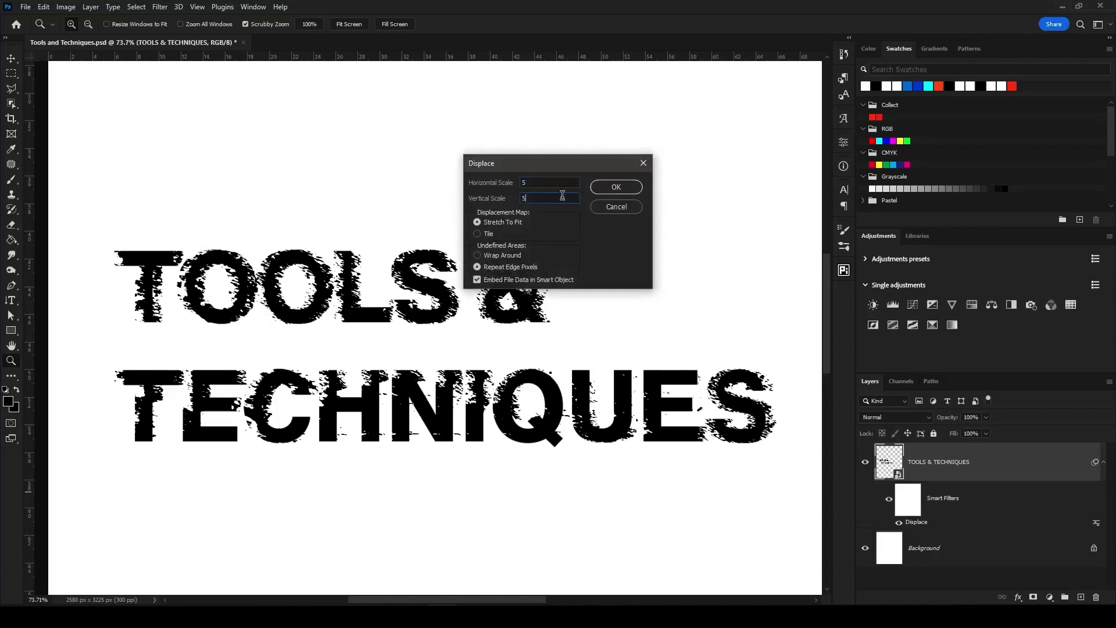
{"action": "left_click", "coordinate": [615, 186]}
{"action": "left_click", "coordinate": [705, 453]}
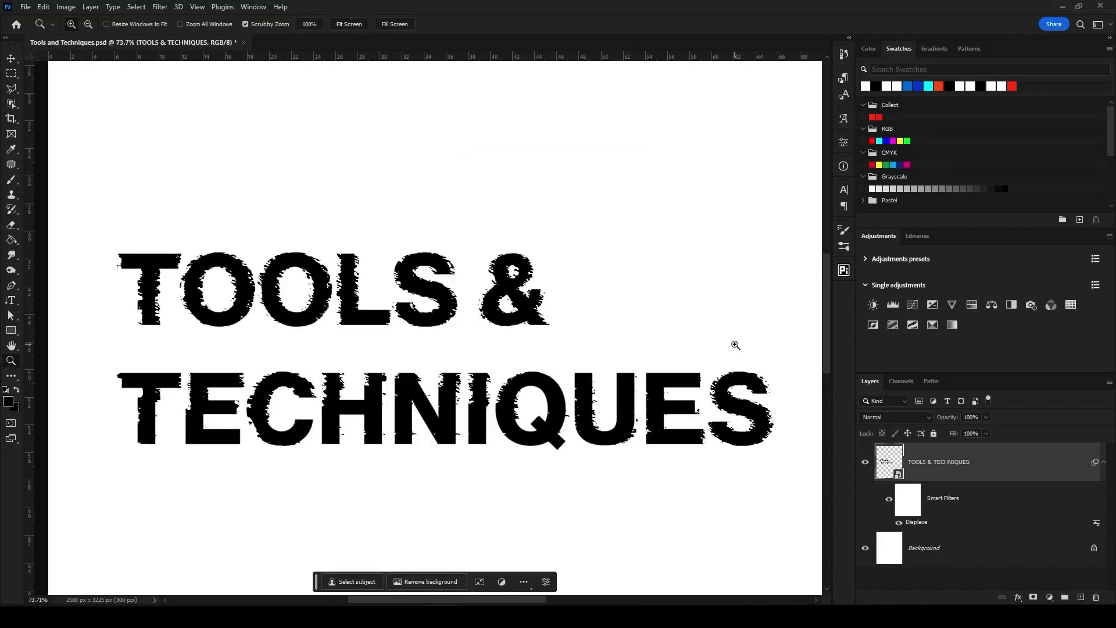
Step: Set the title's Displace horizontal and vertical scale to 25 and use Paint_02.psd as the displacement map
{"action": "double_click", "coordinate": [913, 522]}
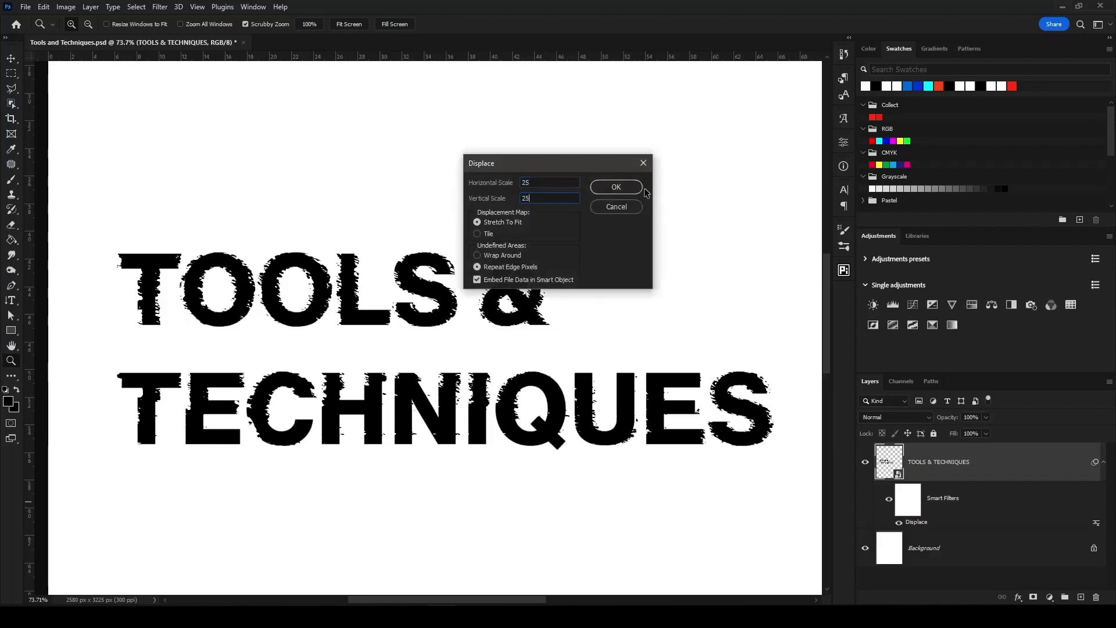
{"action": "left_click", "coordinate": [616, 186]}
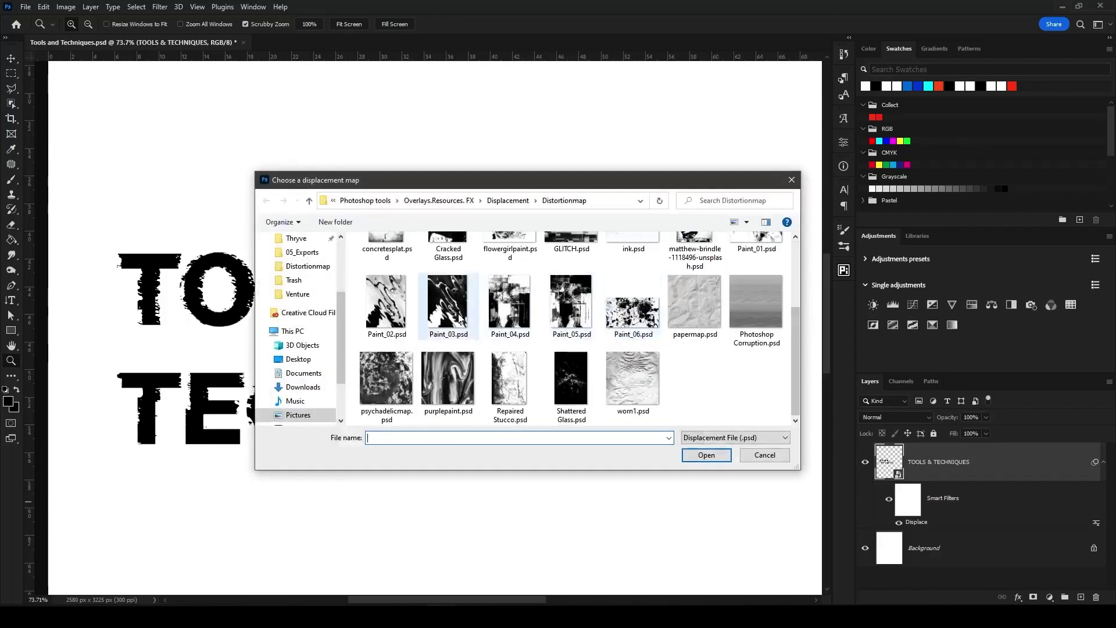
{"action": "left_click", "coordinate": [387, 302]}
{"action": "left_click", "coordinate": [695, 454]}
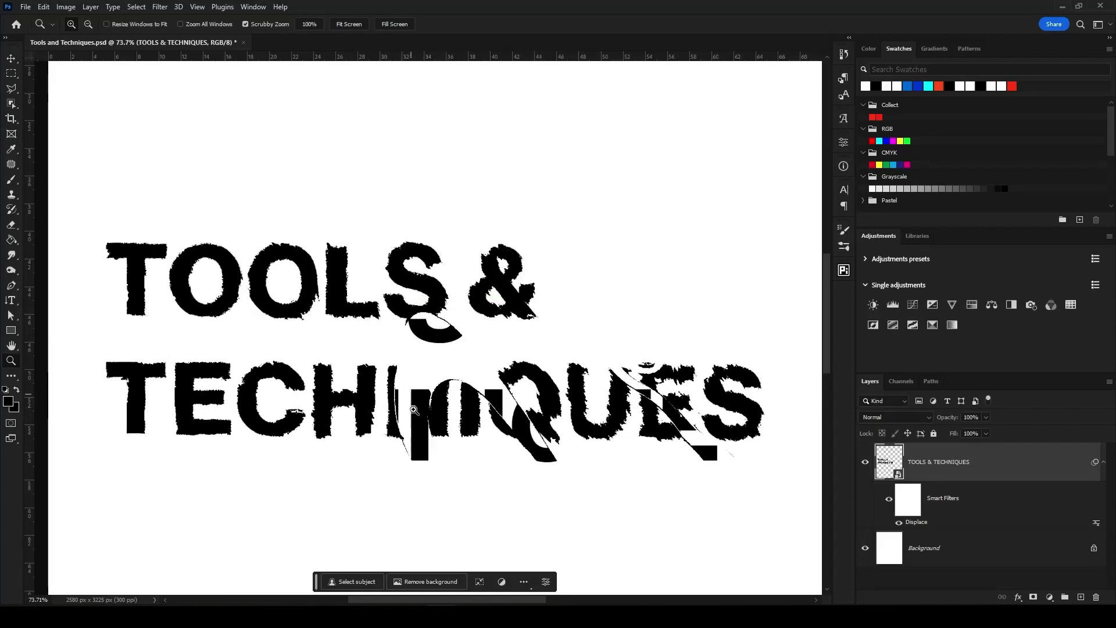
Step: Try Paint_03.psd as the title's displacement map, and undo the Displace filter
{"action": "key", "text": "ctrl+alt+f"}
{"action": "left_click", "coordinate": [616, 187]}
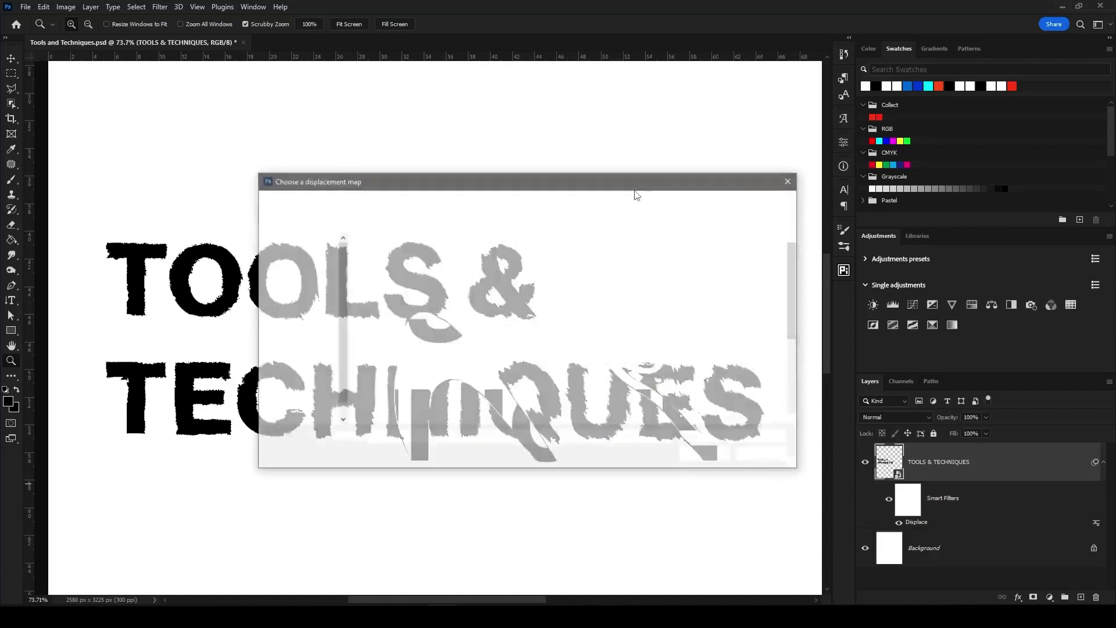
{"action": "scroll", "coordinate": [450, 314], "scroll_direction": "down", "scroll_amount": 3}
{"action": "left_click", "coordinate": [450, 311]}
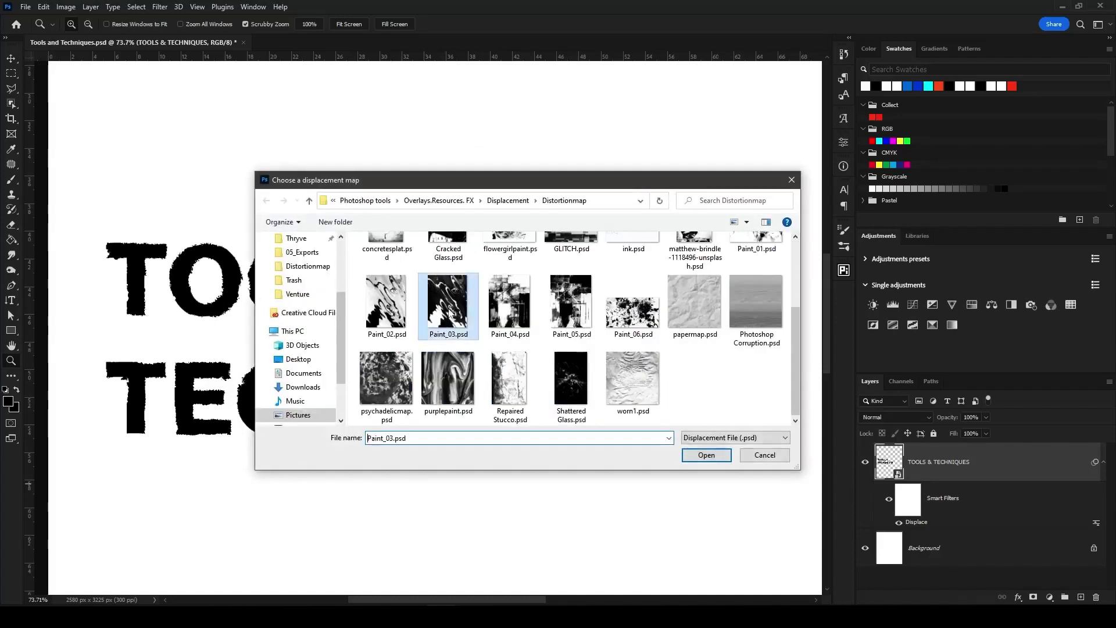
{"action": "left_click", "coordinate": [707, 455]}
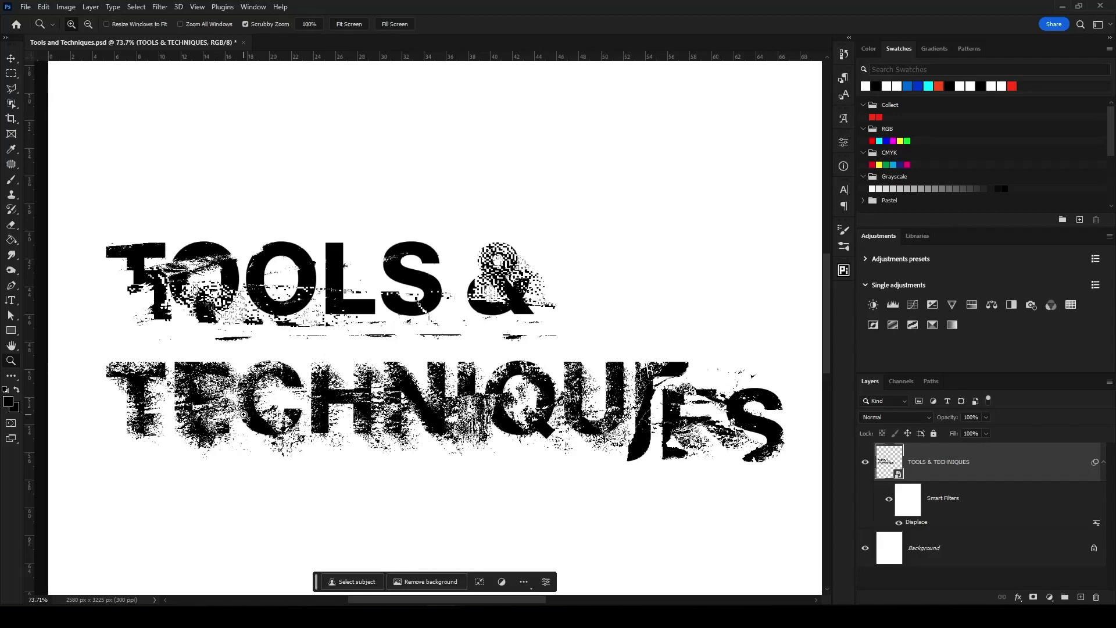
{"action": "key", "text": "ctrl+z"}
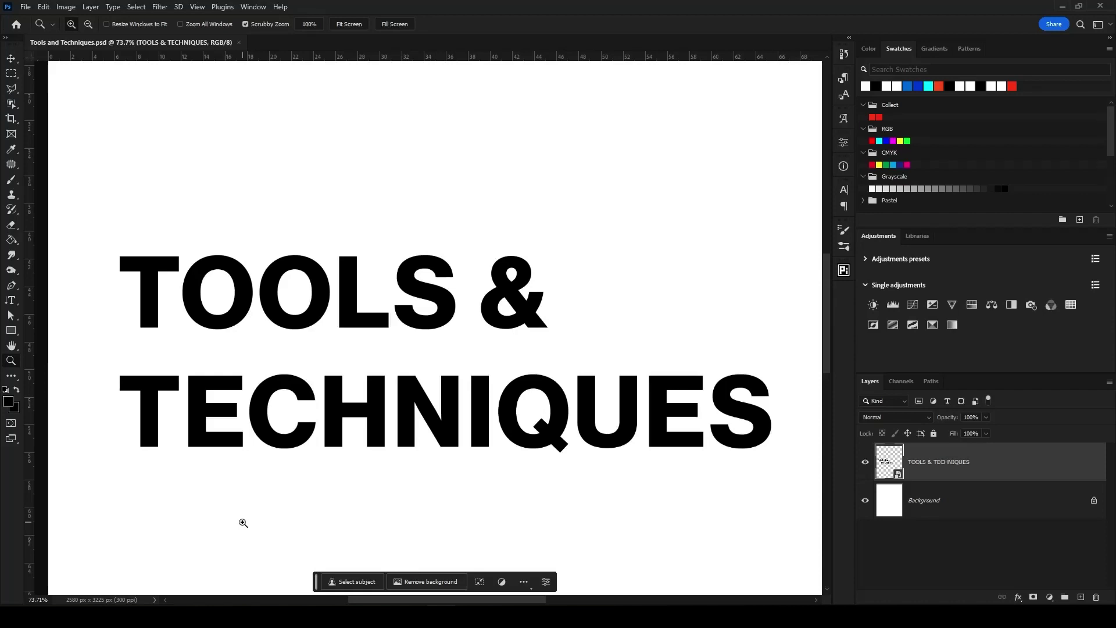
Step: Create a new layer directly above the Background and fill it with white
{"action": "left_click", "coordinate": [931, 514]}
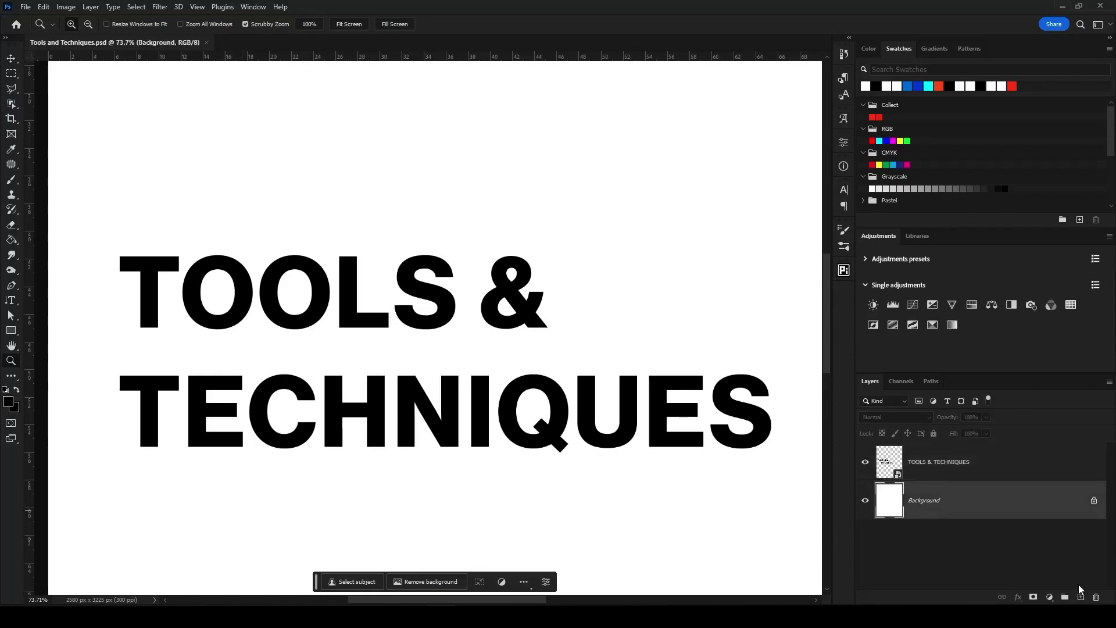
{"action": "left_click", "coordinate": [1081, 596]}
{"action": "key", "text": "d"}
{"action": "key", "text": "g"}
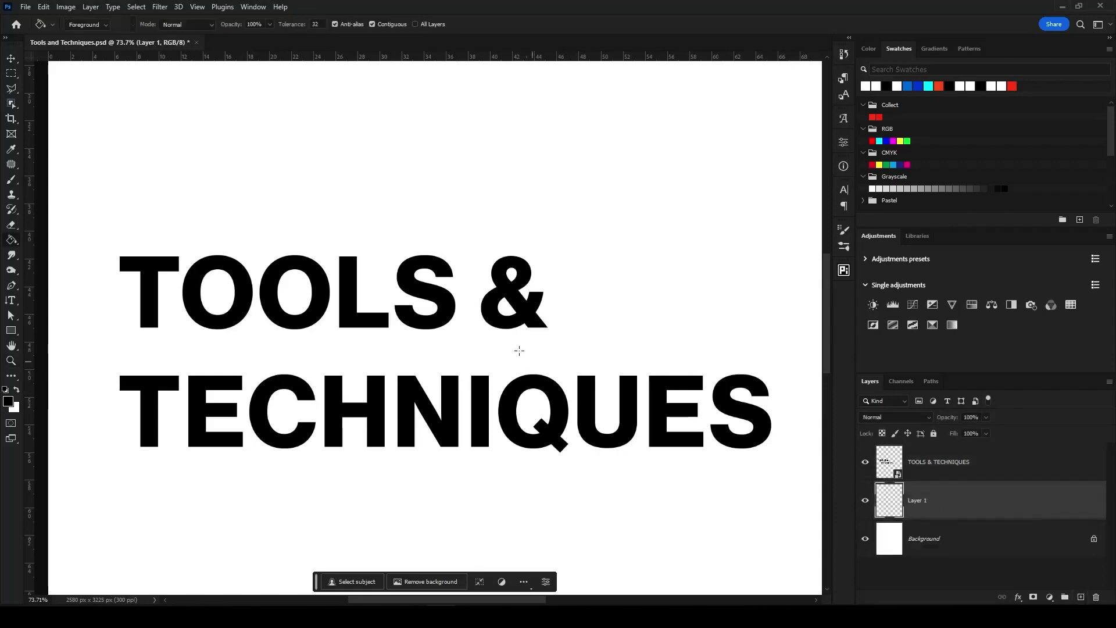
{"action": "key", "text": "x"}
{"action": "left_click", "coordinate": [517, 347]}
Step: Fit the whole page in view and check the new layer's white fill by hiding and reshowing the Background
{"action": "key", "text": "z"}
{"action": "key", "text": "ctrl+0"}
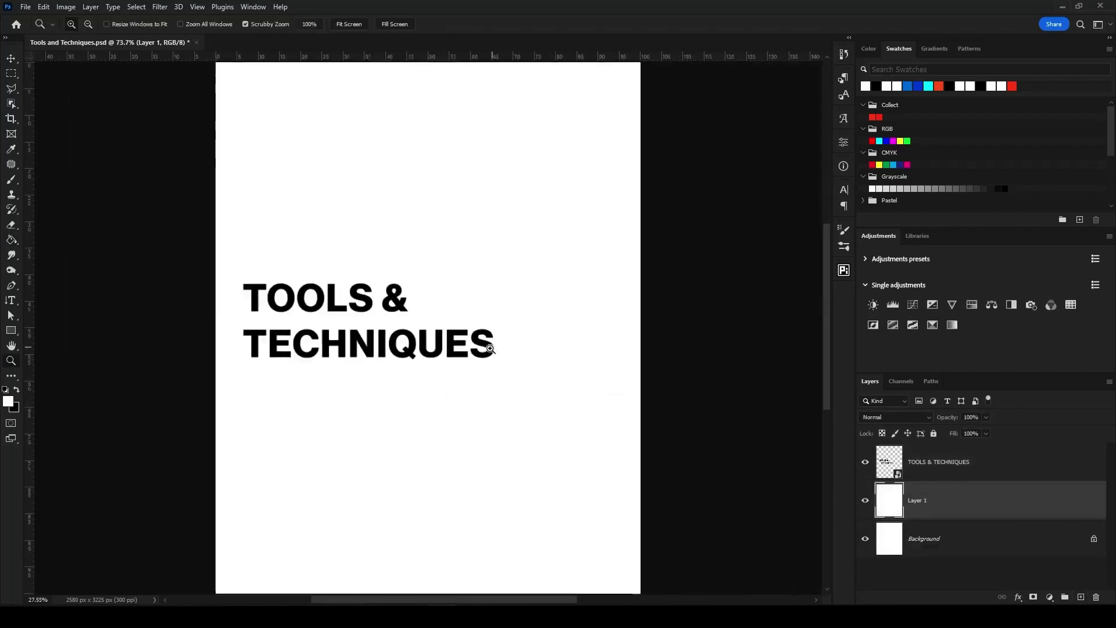
{"action": "left_click", "coordinate": [865, 539]}
{"action": "left_click", "coordinate": [865, 539]}
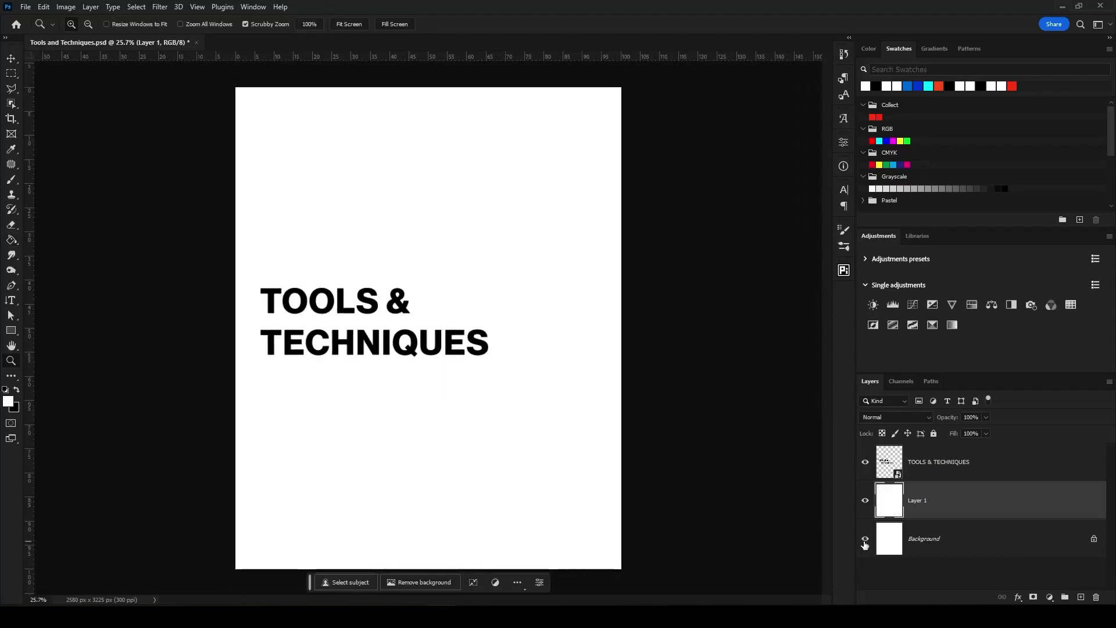
Step: Combine the TOOLS & TECHNIQUES title and the white Layer 1 into one smart object
{"action": "left_click", "coordinate": [865, 501]}
{"action": "left_click", "coordinate": [865, 500]}
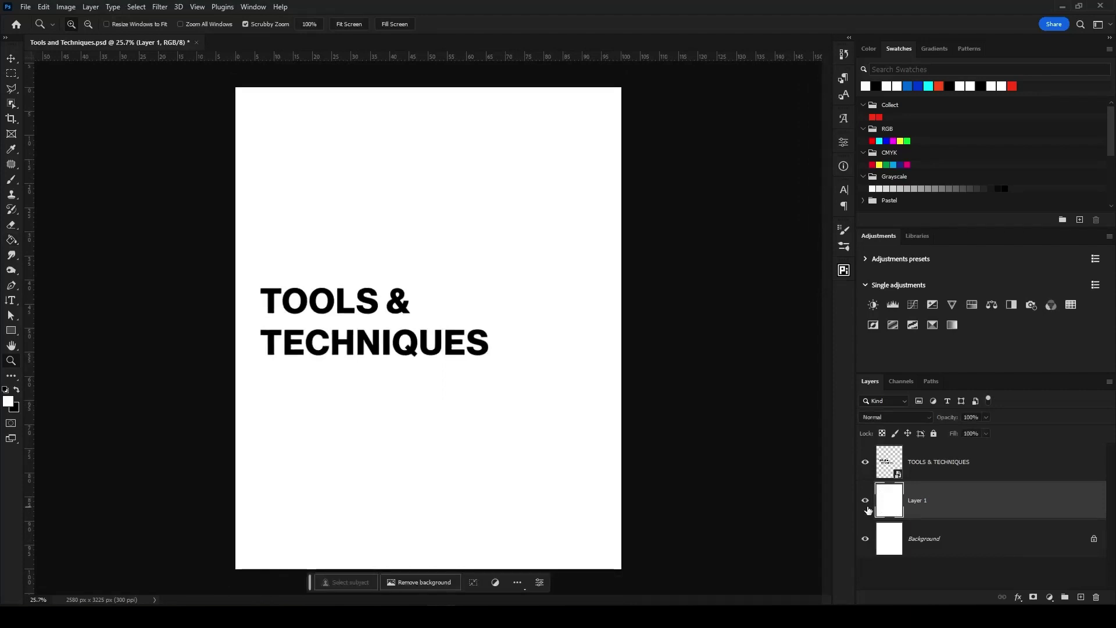
{"action": "left_click", "coordinate": [992, 468], "text": "shift"}
{"action": "right_click", "coordinate": [994, 471]}
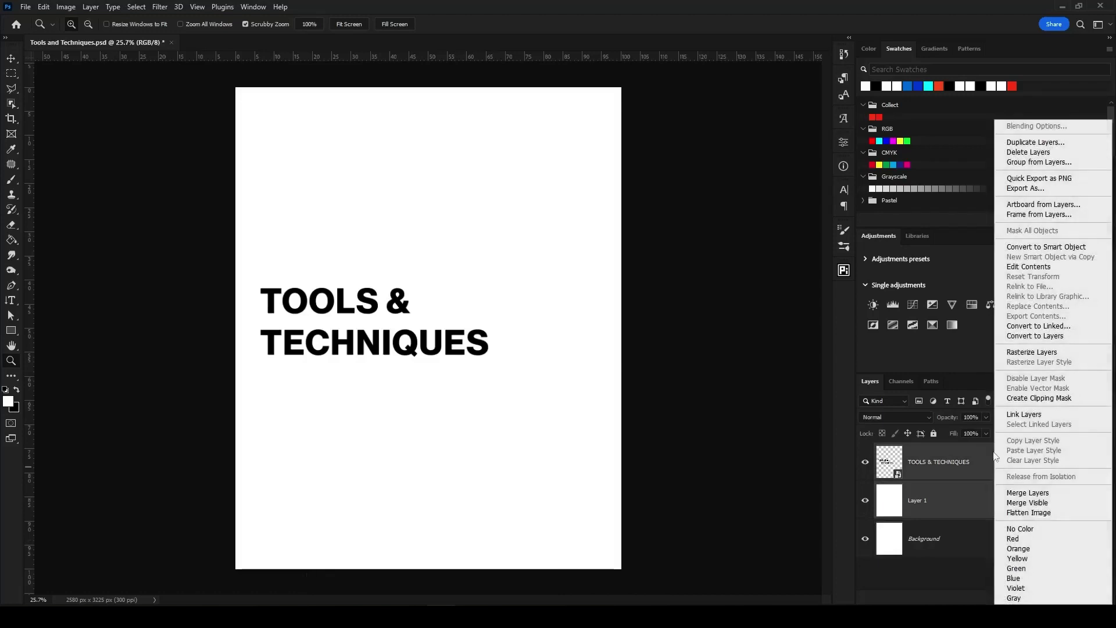
{"action": "left_click", "coordinate": [1046, 243]}
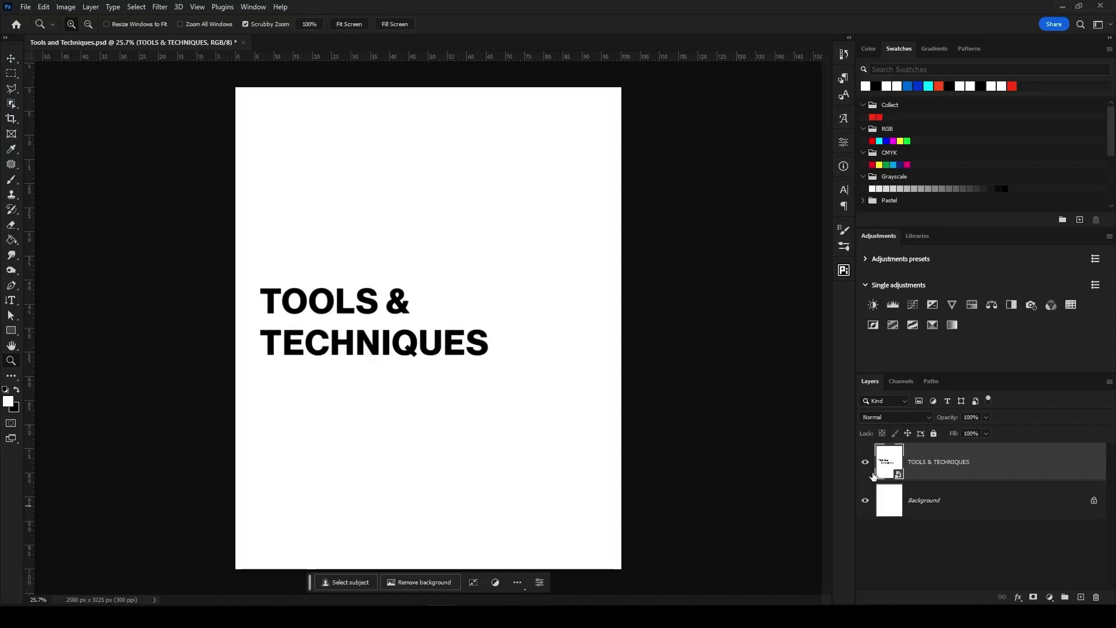
Step: Start a Field Blur on the title, with a 54 px pin on the word TOOLS and the default central pin set to 0 px
{"action": "left_click", "coordinate": [161, 7]}
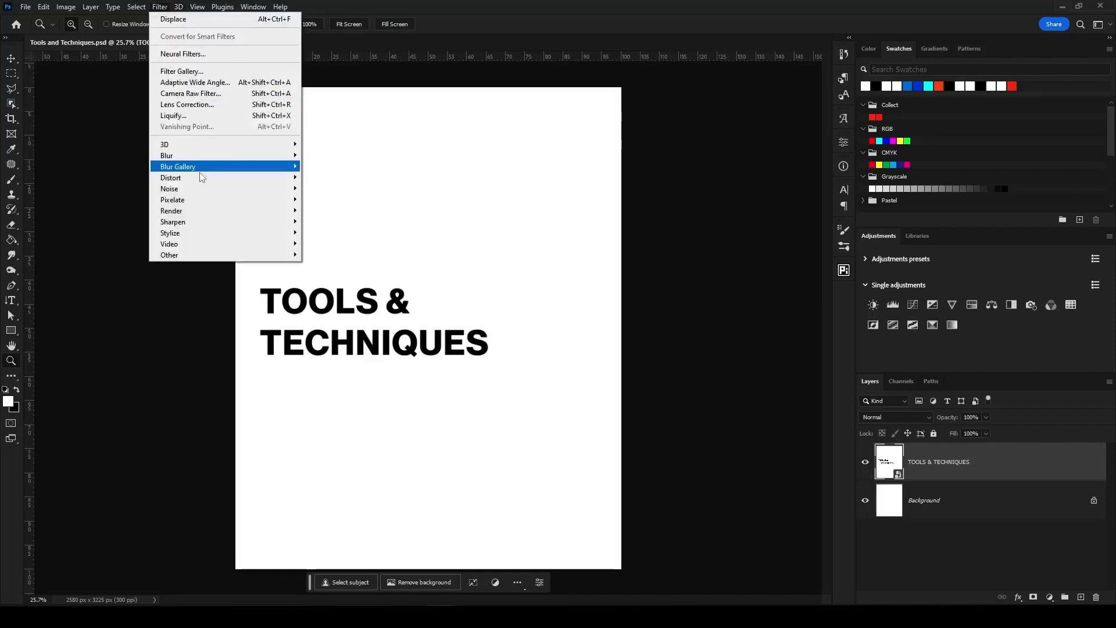
{"action": "mouse_move", "coordinate": [199, 173]}
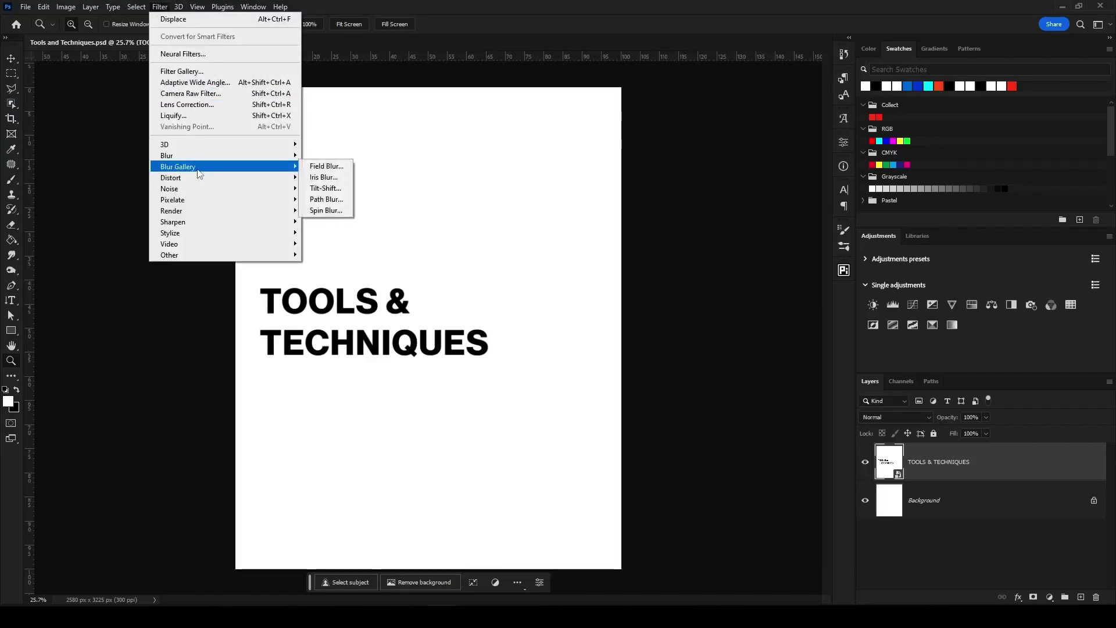
{"action": "left_click", "coordinate": [320, 167]}
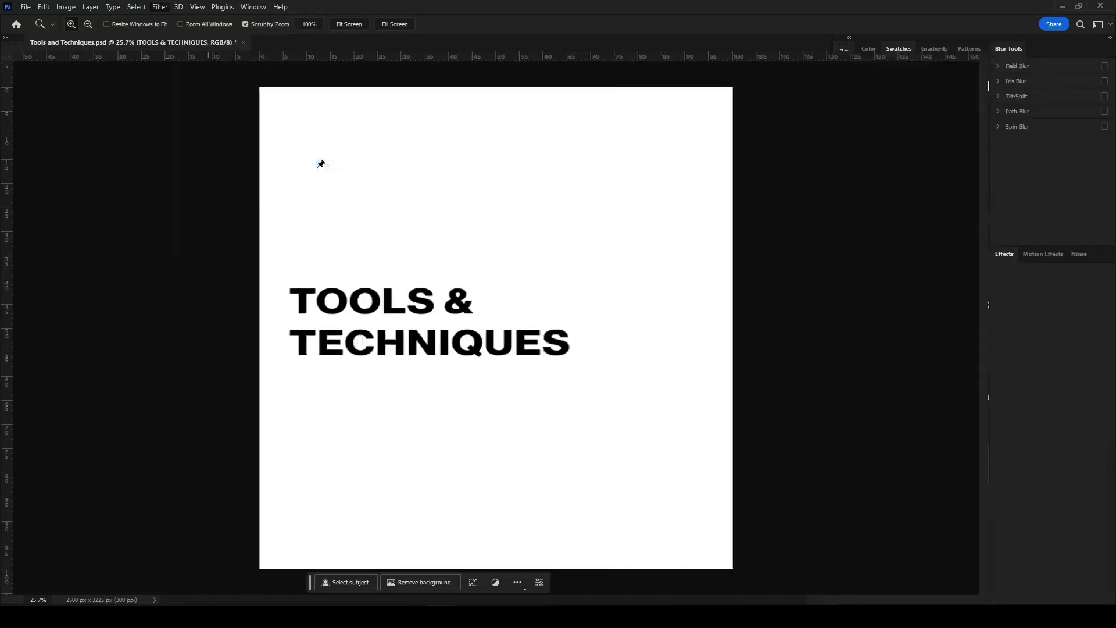
{"action": "left_click", "coordinate": [367, 294]}
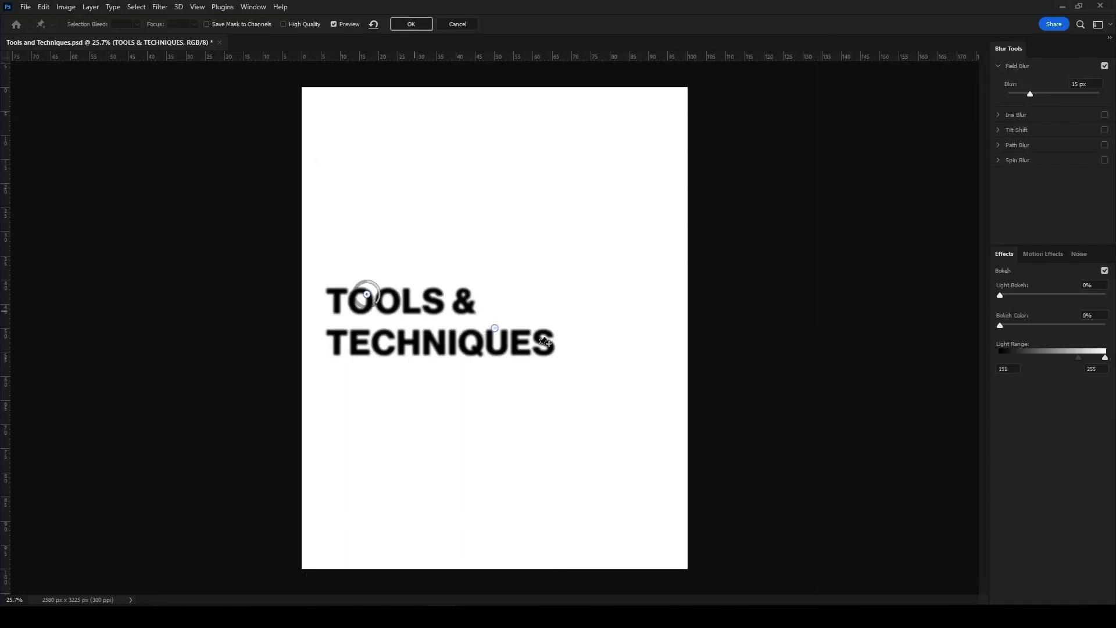
{"action": "left_click_drag", "start_coordinate": [379, 310], "coordinate": [366, 316]}
{"action": "left_click", "coordinate": [494, 329]}
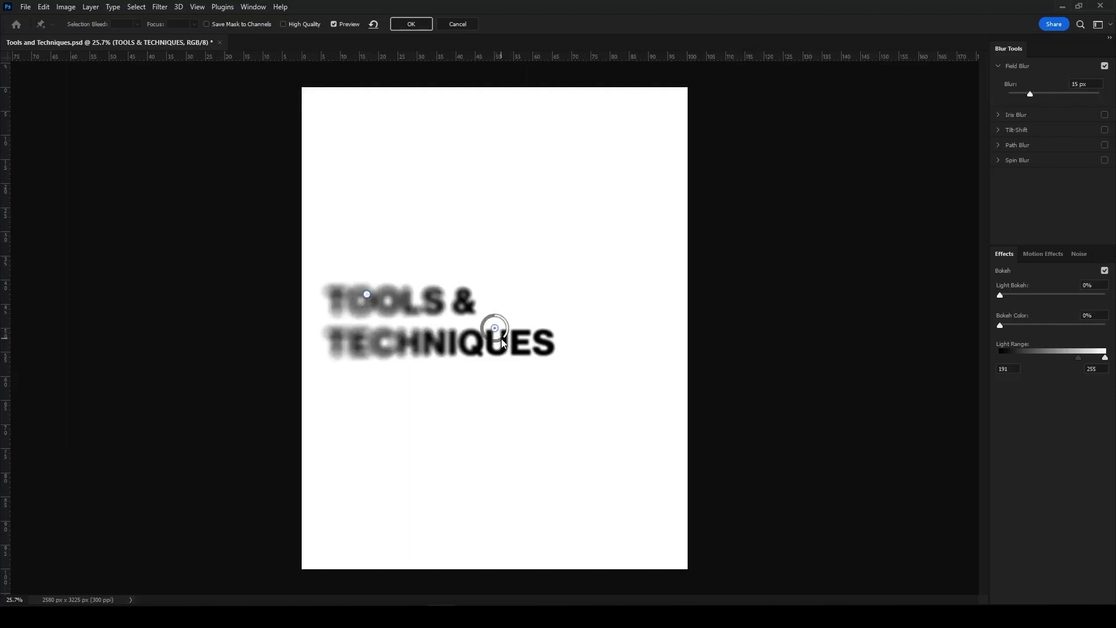
{"action": "left_click_drag", "start_coordinate": [504, 342], "coordinate": [498, 317]}
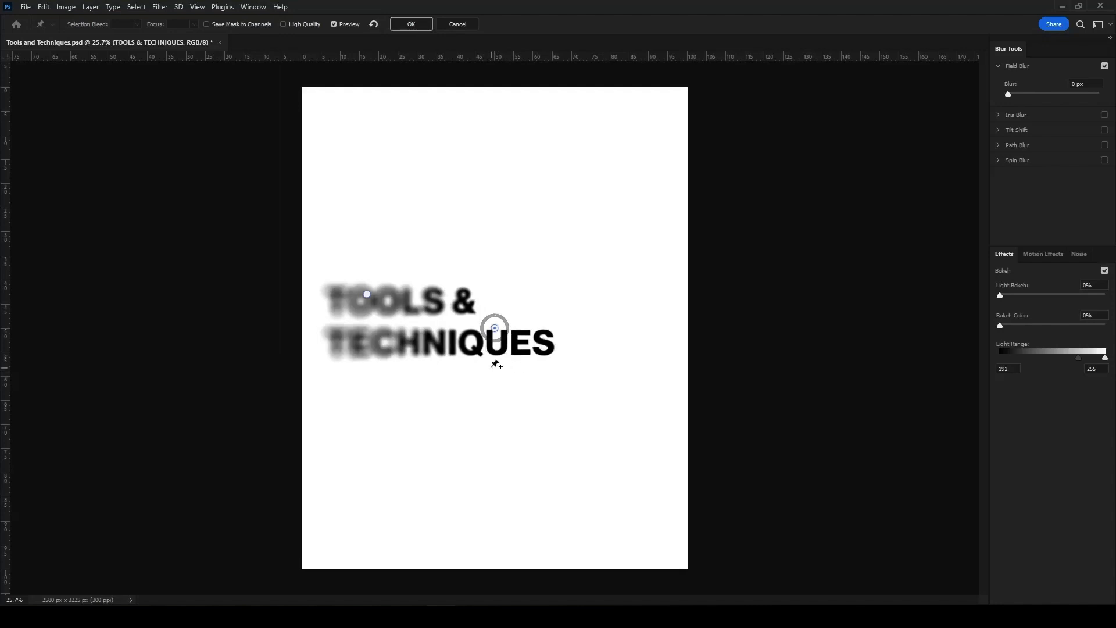
Step: Move the first pin to the T of TOOLS at 19 px, add a sharp pin mid-title, move the central pin towards QUES at 18 px, and apply
{"action": "left_click", "coordinate": [368, 295]}
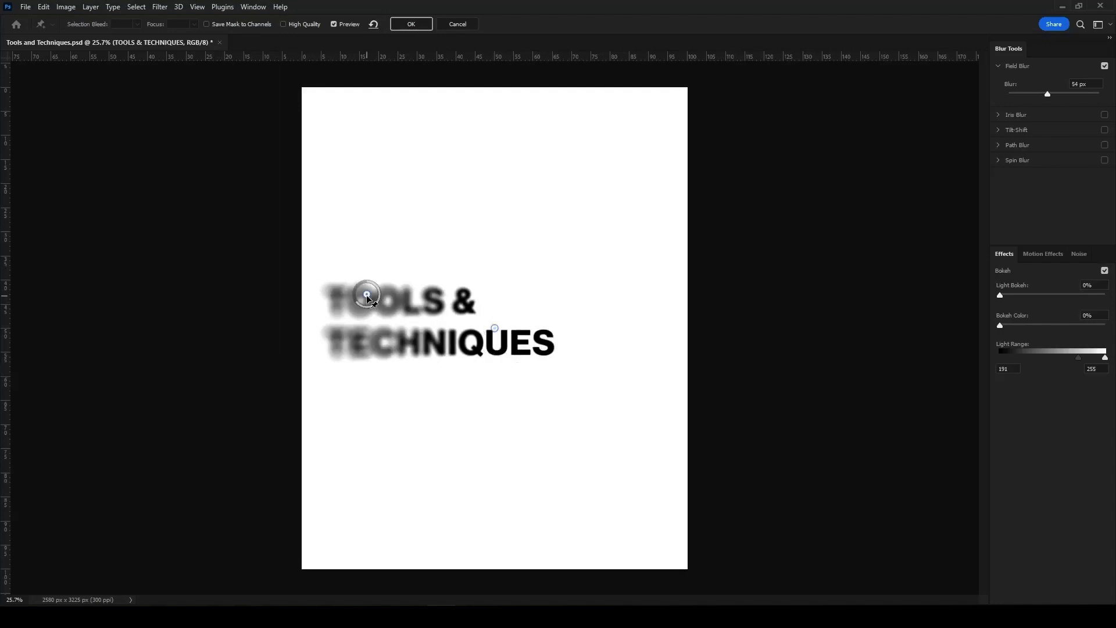
{"action": "left_click_drag", "start_coordinate": [365, 308], "coordinate": [340, 290]}
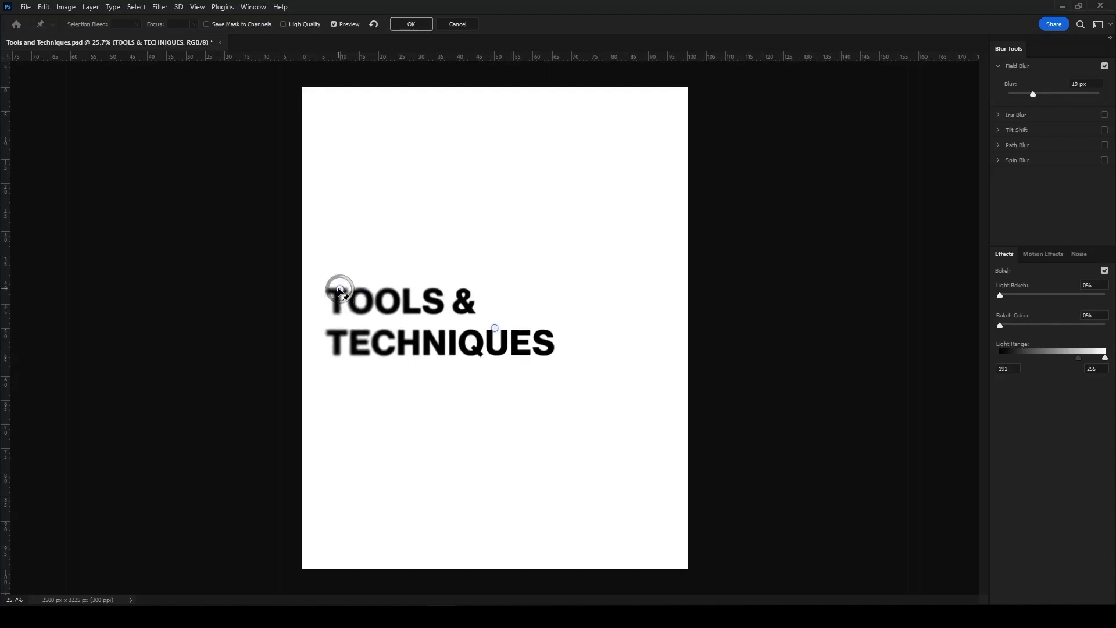
{"action": "left_click", "coordinate": [418, 328]}
{"action": "left_click_drag", "start_coordinate": [414, 324], "coordinate": [416, 326]}
{"action": "left_click_drag", "start_coordinate": [498, 328], "coordinate": [527, 329]}
{"action": "left_click_drag", "start_coordinate": [522, 316], "coordinate": [505, 350]}
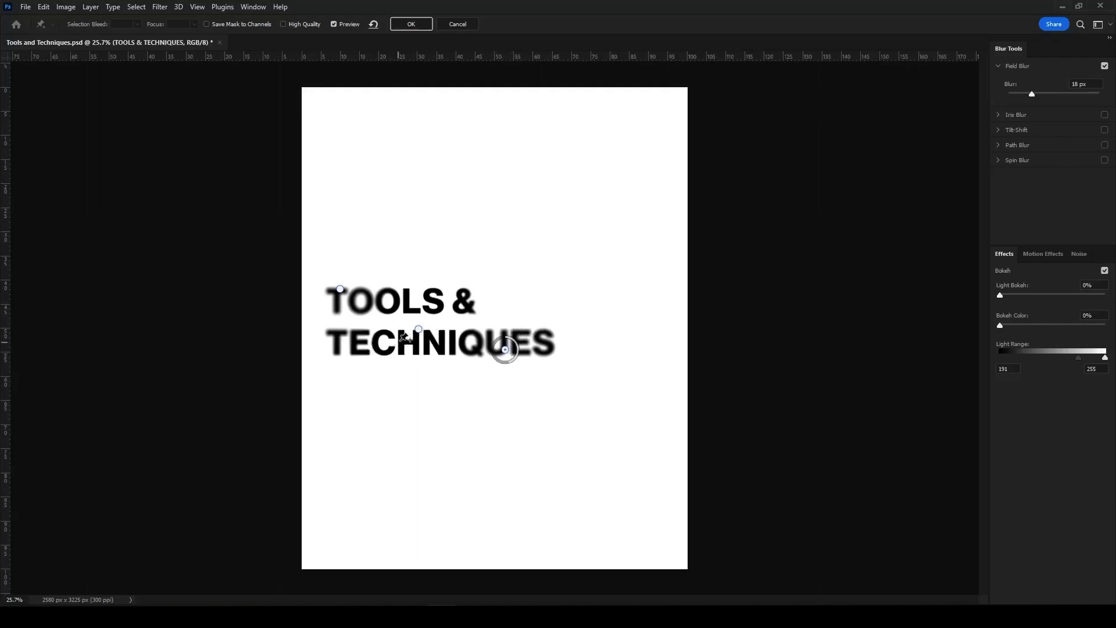
{"action": "key", "text": "Return"}
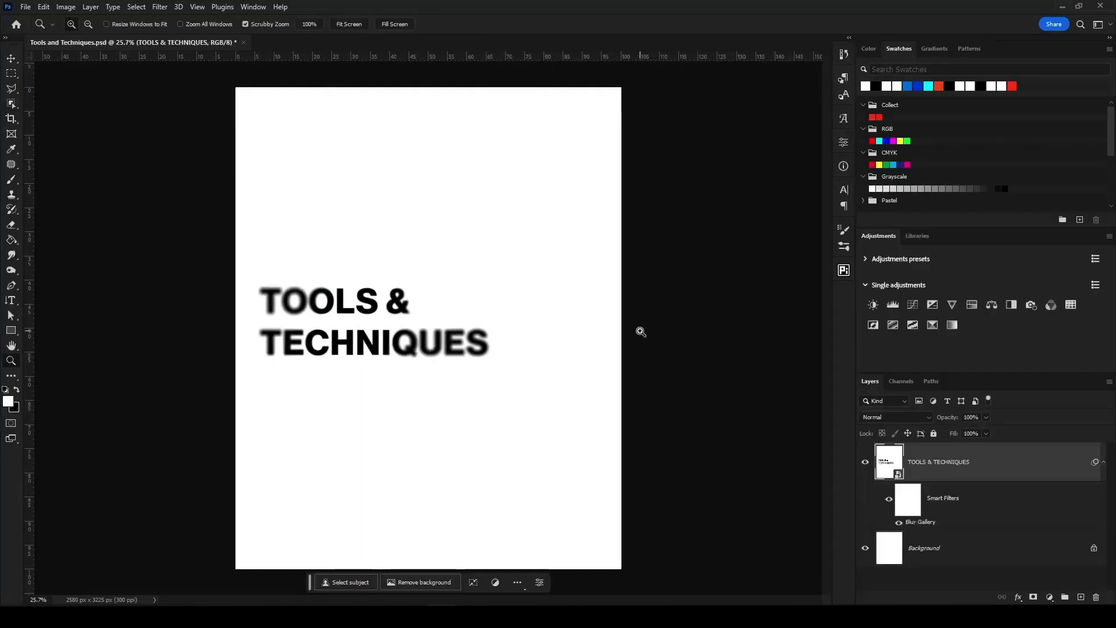
Step: Reset the foreground and background colors to their defaults and open the Filter Gallery for the blurred title
{"action": "left_click_drag", "start_coordinate": [404, 339], "coordinate": [528, 399]}
{"action": "key", "text": "v"}
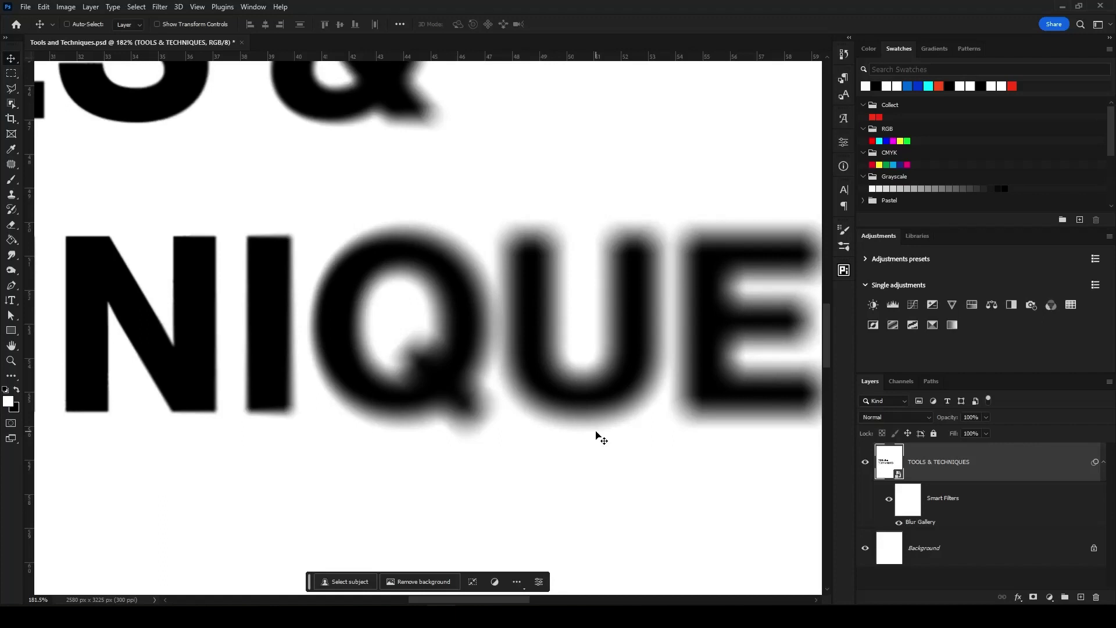
{"action": "key", "text": "d"}
{"action": "left_click", "coordinate": [160, 7]}
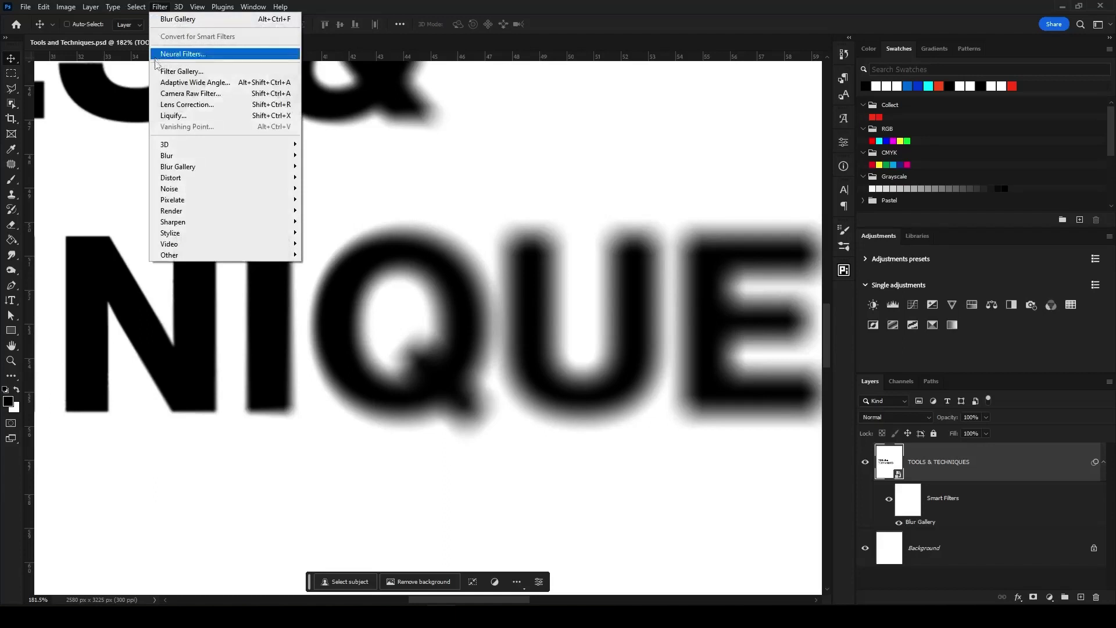
{"action": "left_click", "coordinate": [171, 72]}
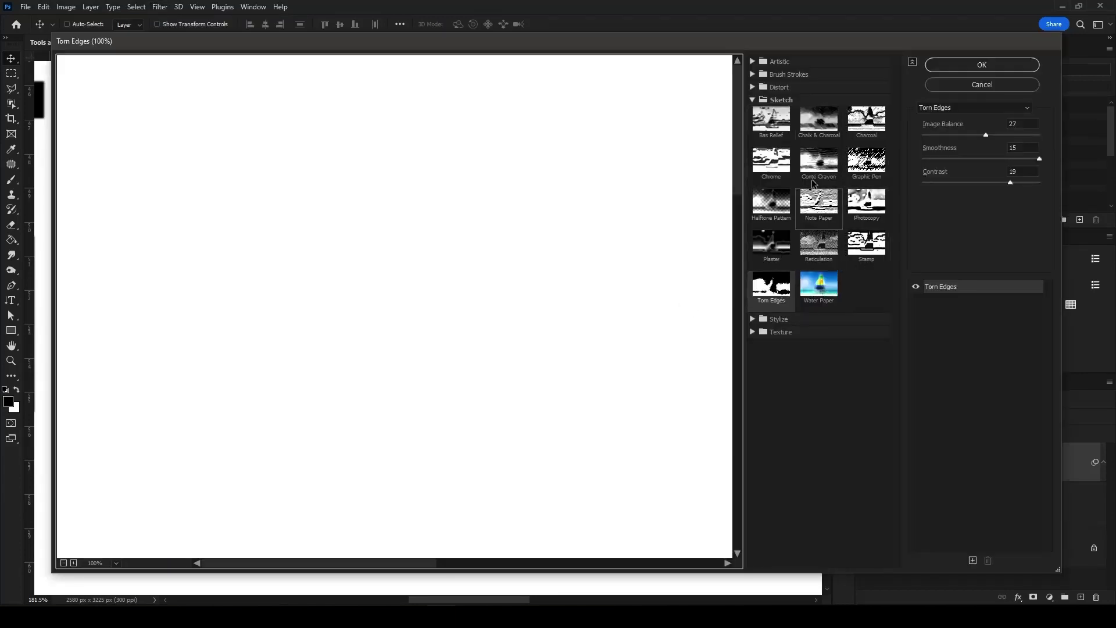
Step: Try Torn Edges on the title with Image Balance values of 8, 25 and 39, ending at 7
{"action": "left_click_drag", "start_coordinate": [985, 135], "coordinate": [943, 139]}
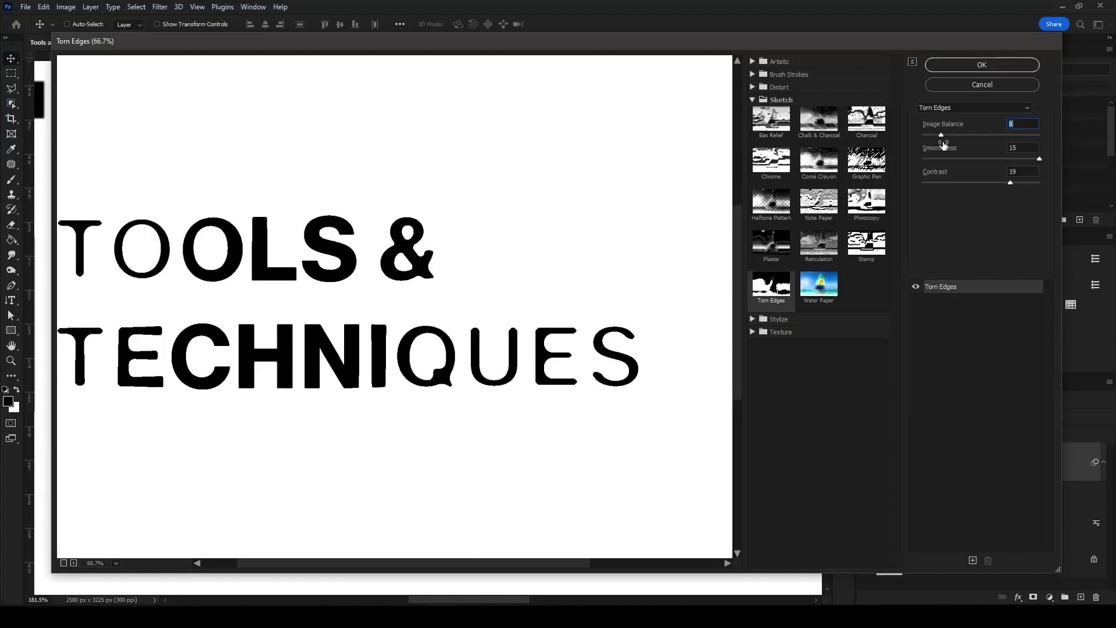
{"action": "left_click", "coordinate": [981, 135]}
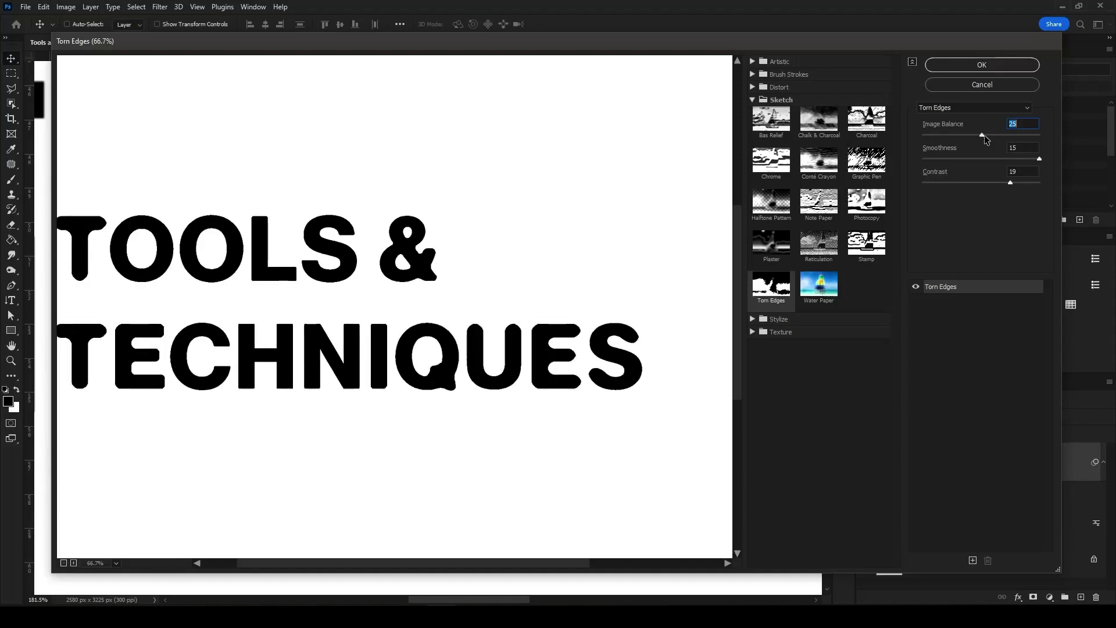
{"action": "left_click", "coordinate": [1013, 136]}
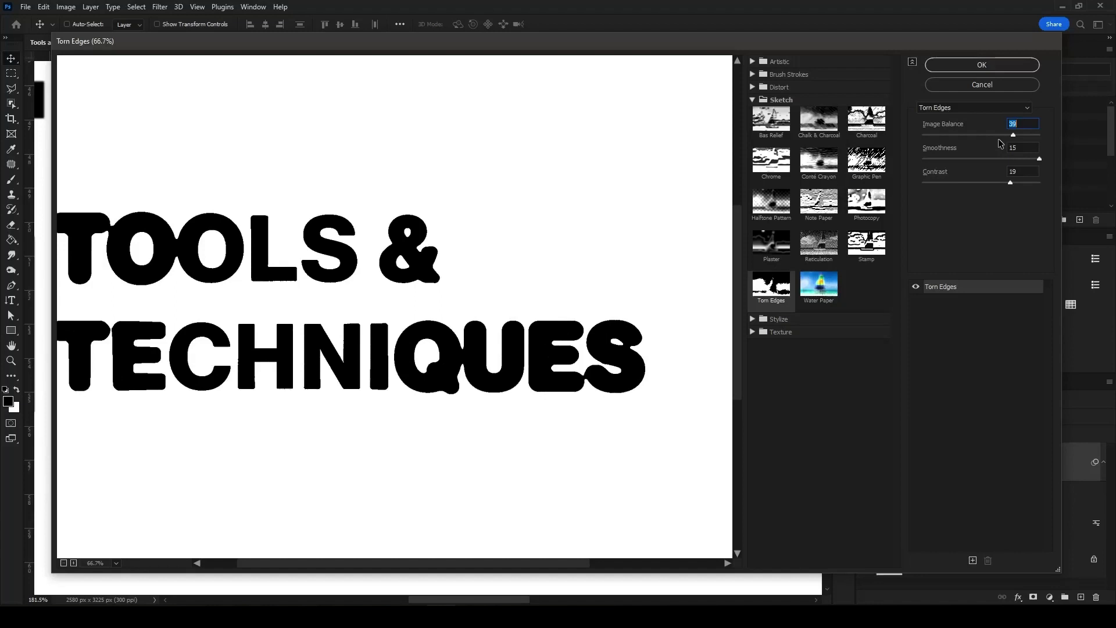
{"action": "left_click", "coordinate": [939, 135]}
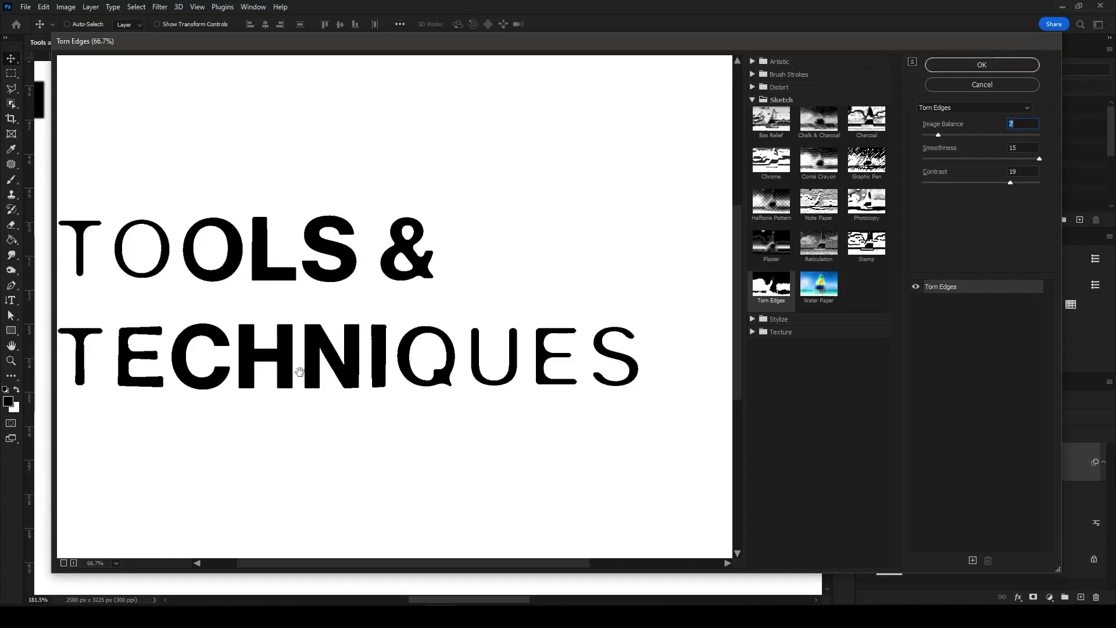
Step: Try lower and higher Torn Edges settings on the title, ending with Smoothness 3 and Contrast 16
{"action": "left_click", "coordinate": [942, 183]}
{"action": "left_click", "coordinate": [1029, 184]}
{"action": "left_click", "coordinate": [942, 184]}
{"action": "left_click", "coordinate": [968, 158]}
{"action": "left_click", "coordinate": [940, 159]}
{"action": "left_click", "coordinate": [998, 184]}
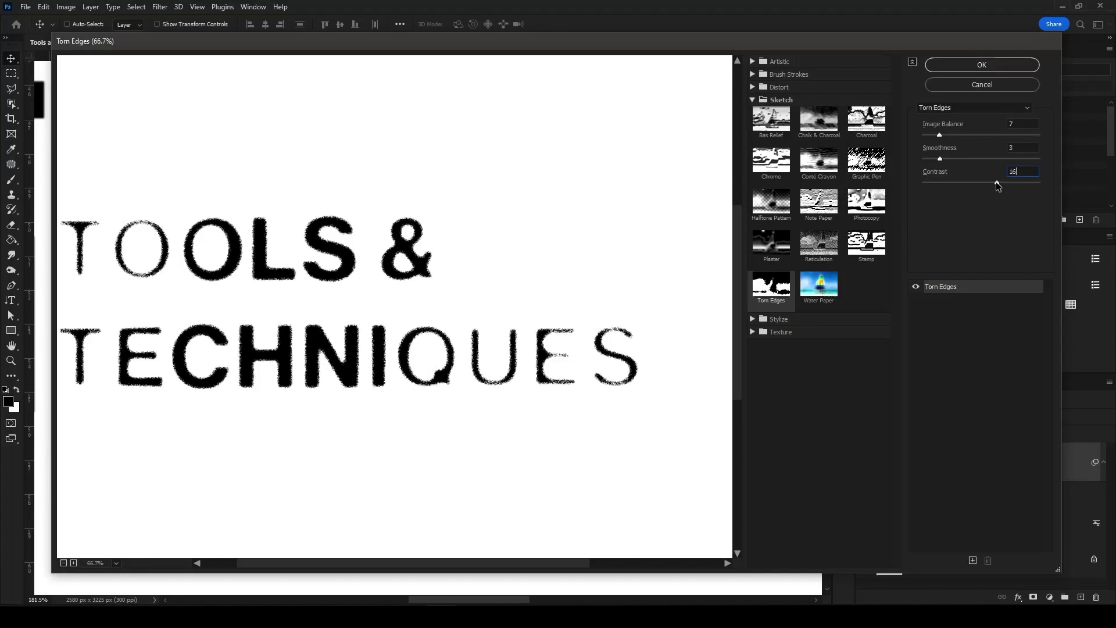
Step: Try the Note Paper effect on the title with Image Balance at 45 and at 20
{"action": "left_click", "coordinate": [818, 200]}
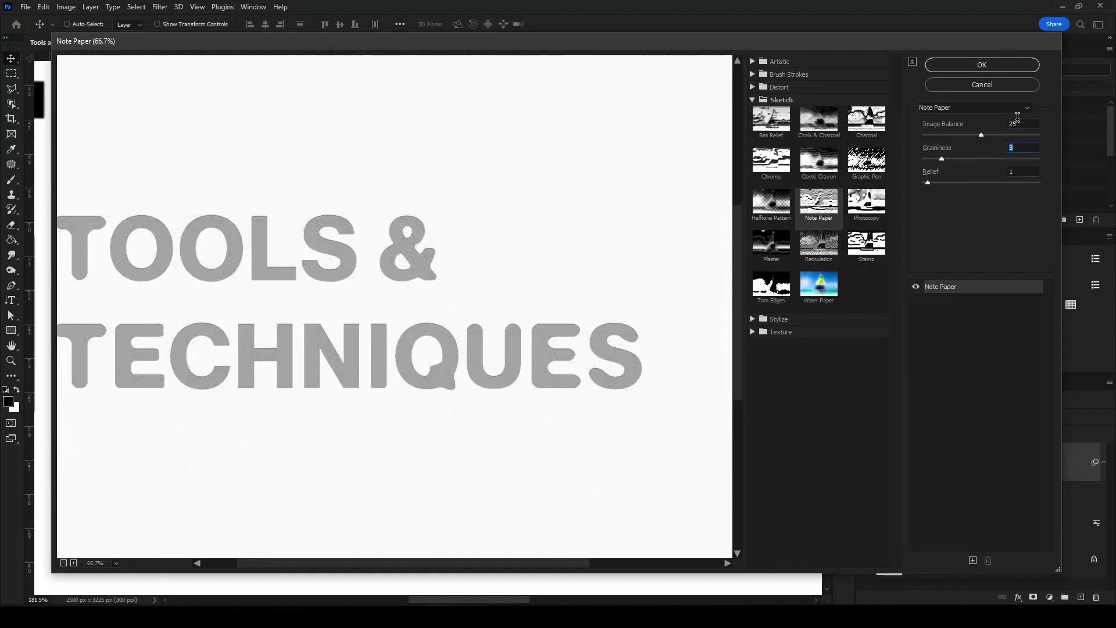
{"action": "left_click", "coordinate": [1026, 135]}
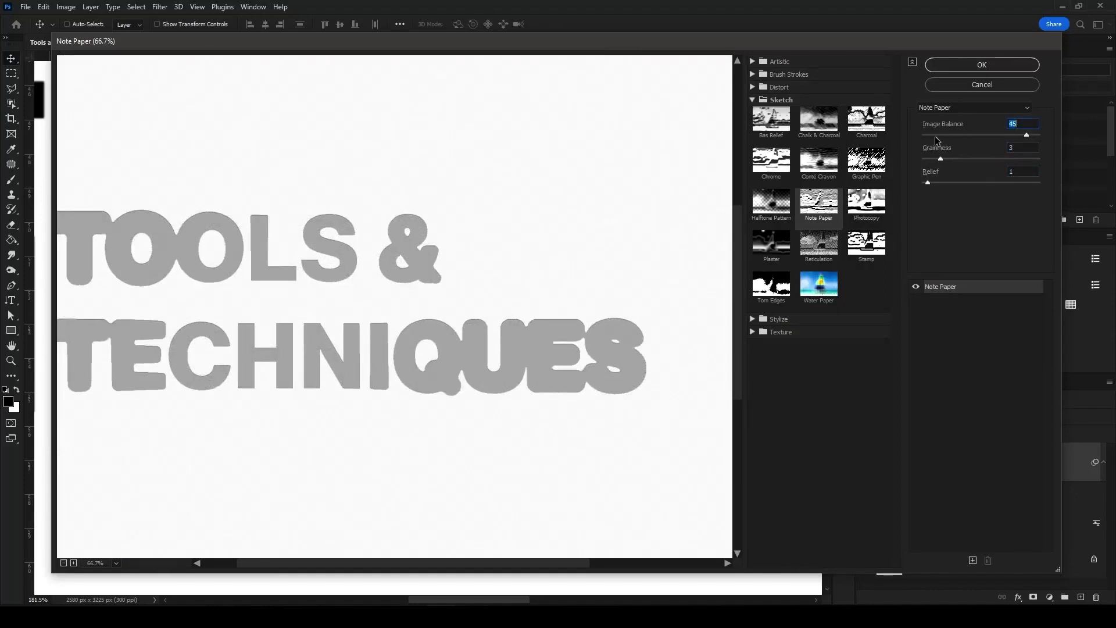
{"action": "left_click", "coordinate": [968, 134]}
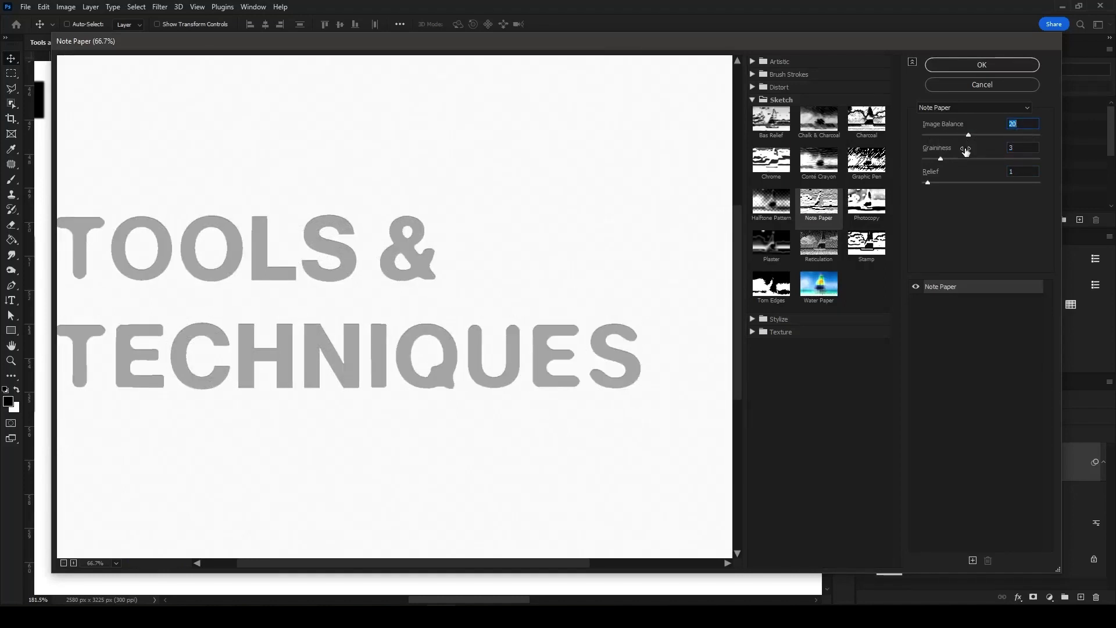
Step: Switch the effect to Conté Crayon and try different Foreground Level values on the letters NIQUE, ending at 3
{"action": "left_click", "coordinate": [819, 160]}
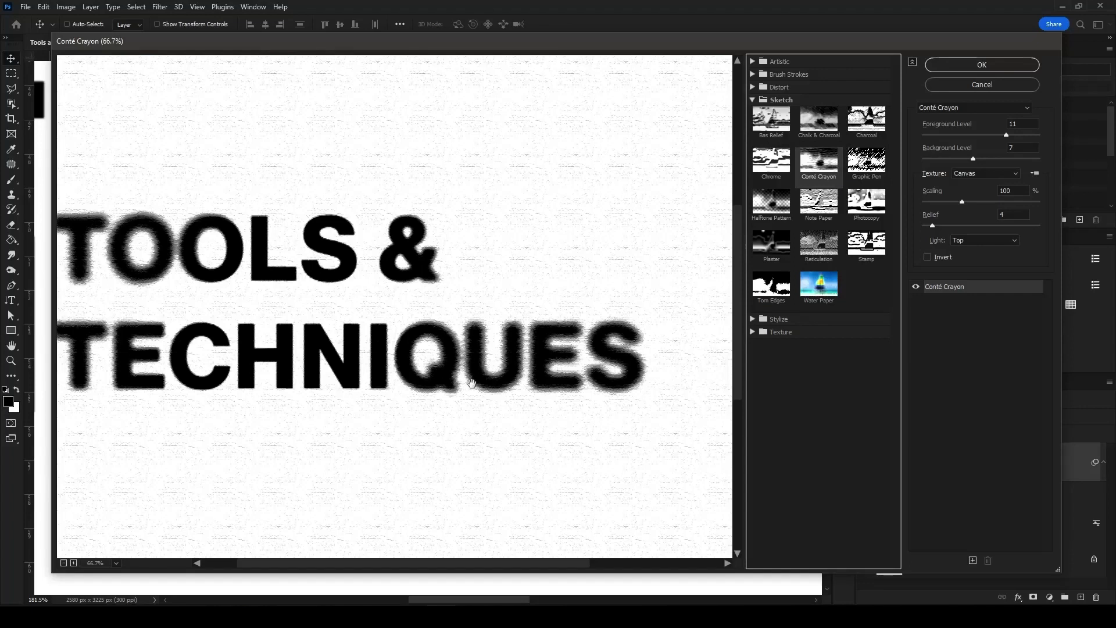
{"action": "left_click", "coordinate": [73, 563]}
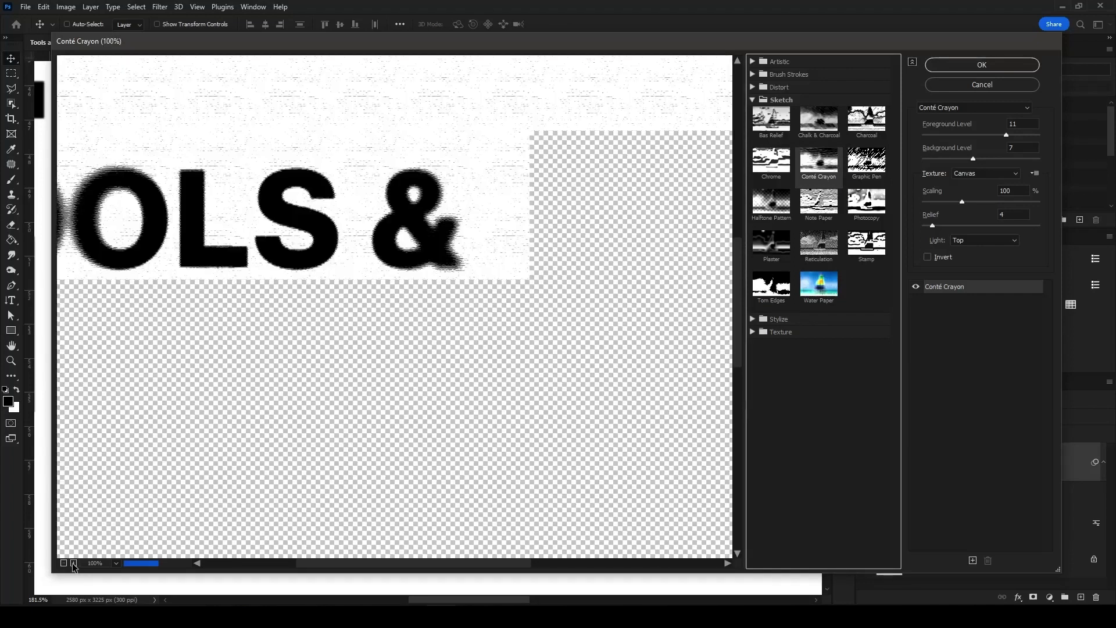
{"action": "left_click", "coordinate": [73, 564]}
{"action": "left_click_drag", "start_coordinate": [428, 488], "coordinate": [344, 261]}
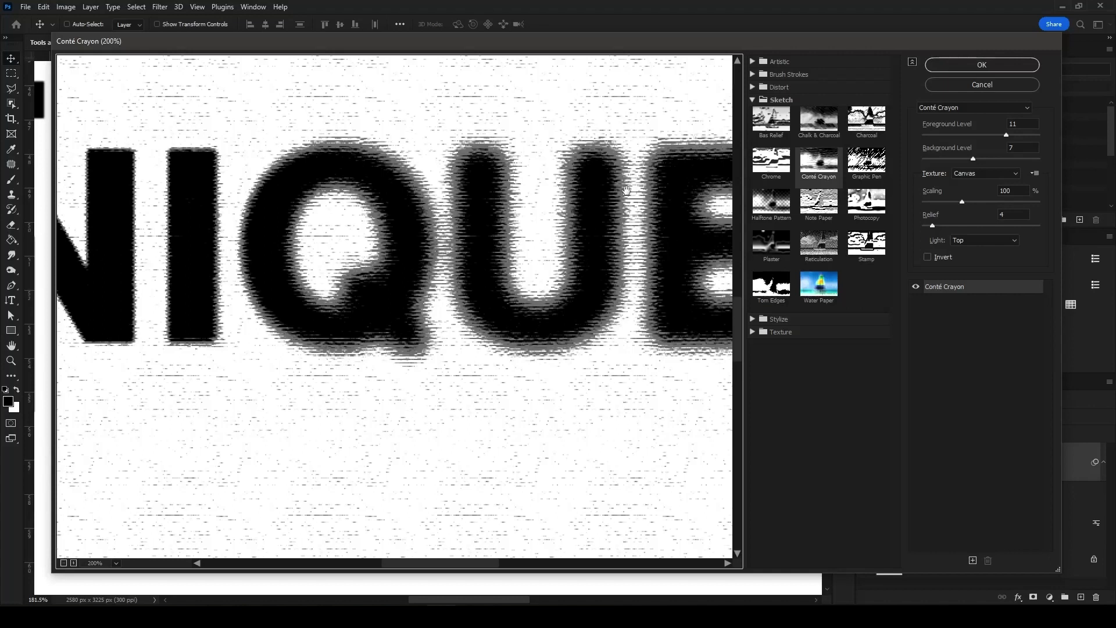
{"action": "left_click_drag", "start_coordinate": [1006, 135], "coordinate": [948, 135]}
{"action": "left_click_drag", "start_coordinate": [953, 135], "coordinate": [1025, 133]}
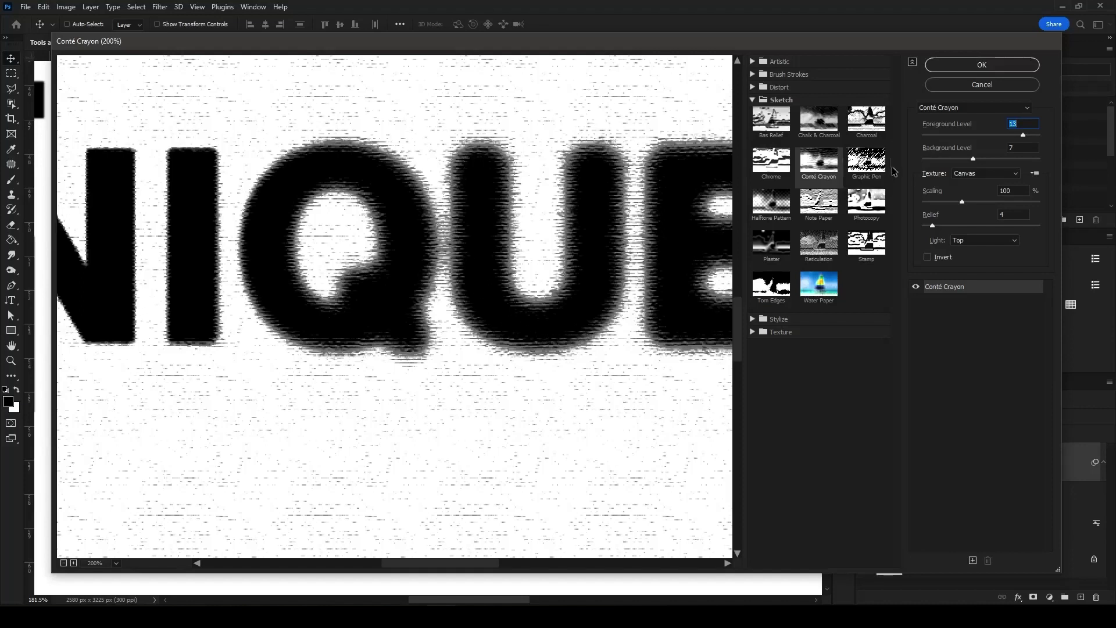
{"action": "left_click_drag", "start_coordinate": [1023, 134], "coordinate": [938, 138]}
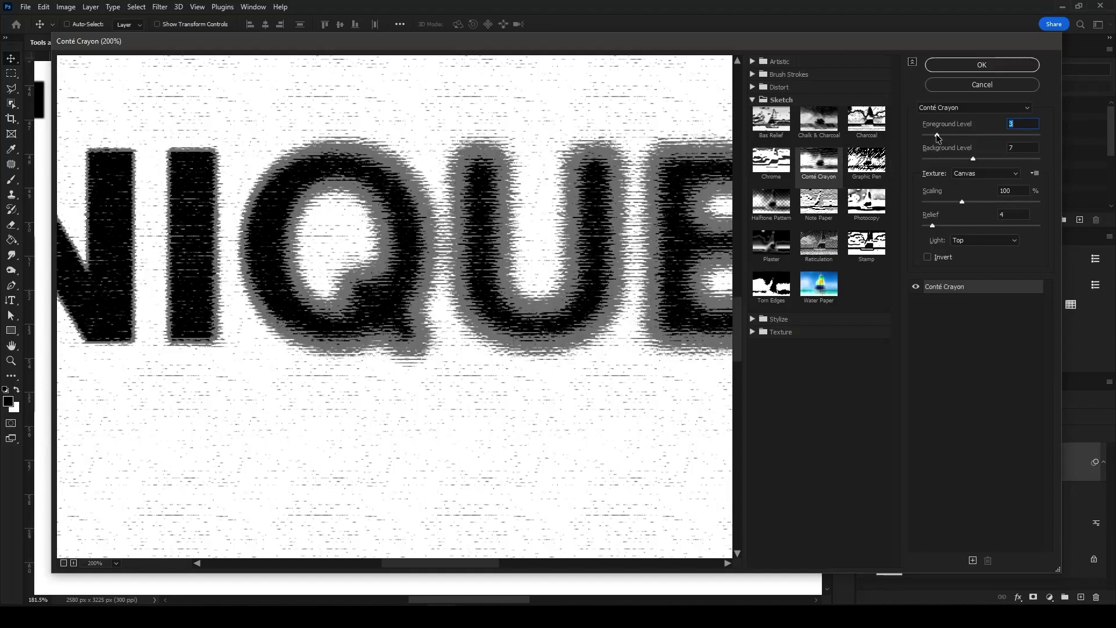
Step: Set the Conté Crayon Background Level to 13 and use the Sandstone texture with 184% Scaling and Relief 7
{"action": "left_click_drag", "start_coordinate": [973, 159], "coordinate": [1027, 161]}
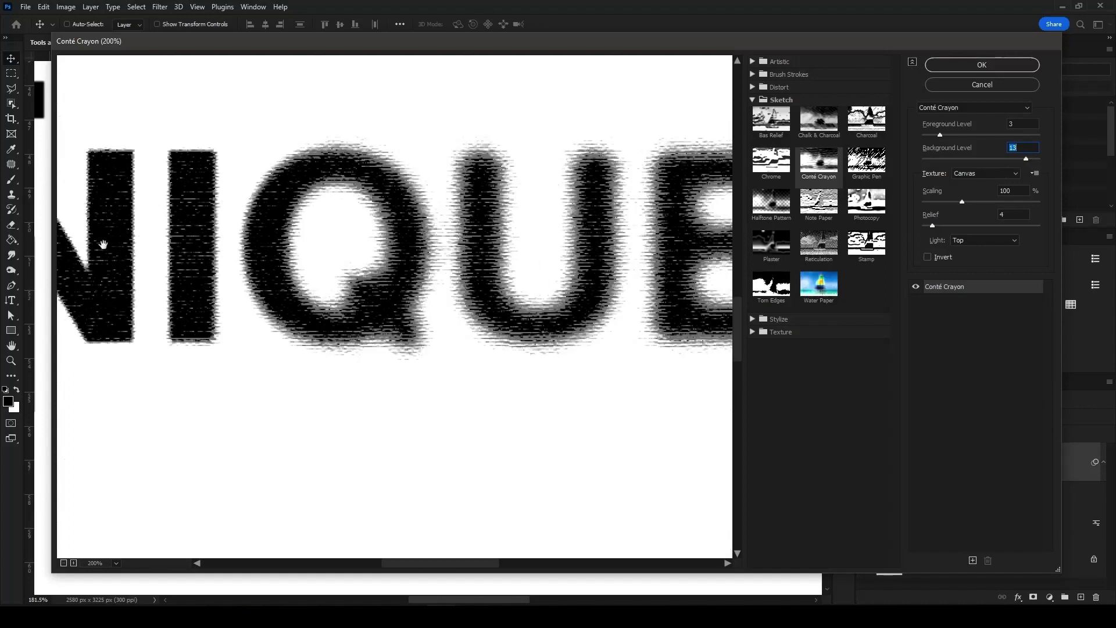
{"action": "left_click", "coordinate": [985, 173]}
{"action": "left_click", "coordinate": [967, 209]}
{"action": "left_click", "coordinate": [1027, 202]}
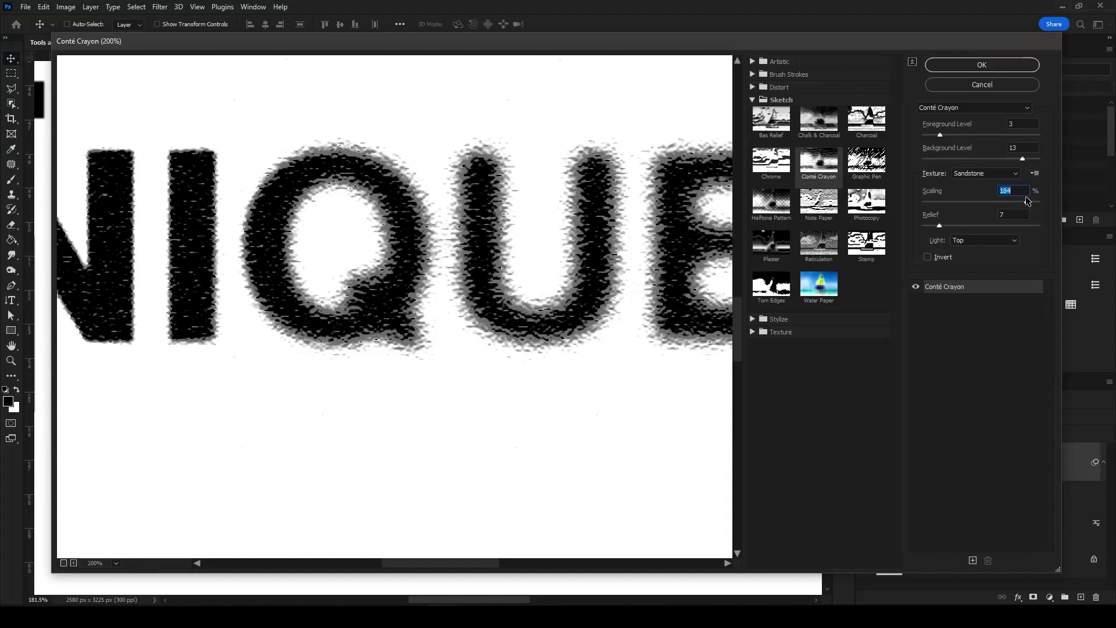
{"action": "key", "text": "ctrl+minus"}
{"action": "key", "text": "ctrl+minus"}
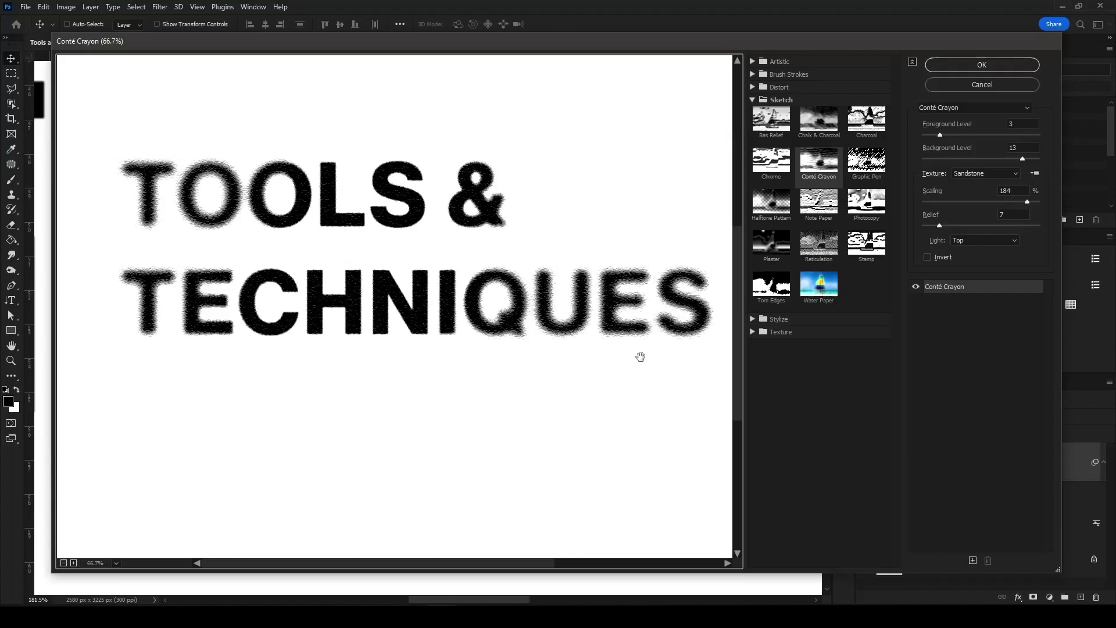
Step: Try Chalk & Charcoal on the title with Charcoal Area 1 and Stroke Pressure at 0 and at a higher value
{"action": "left_click", "coordinate": [819, 121]}
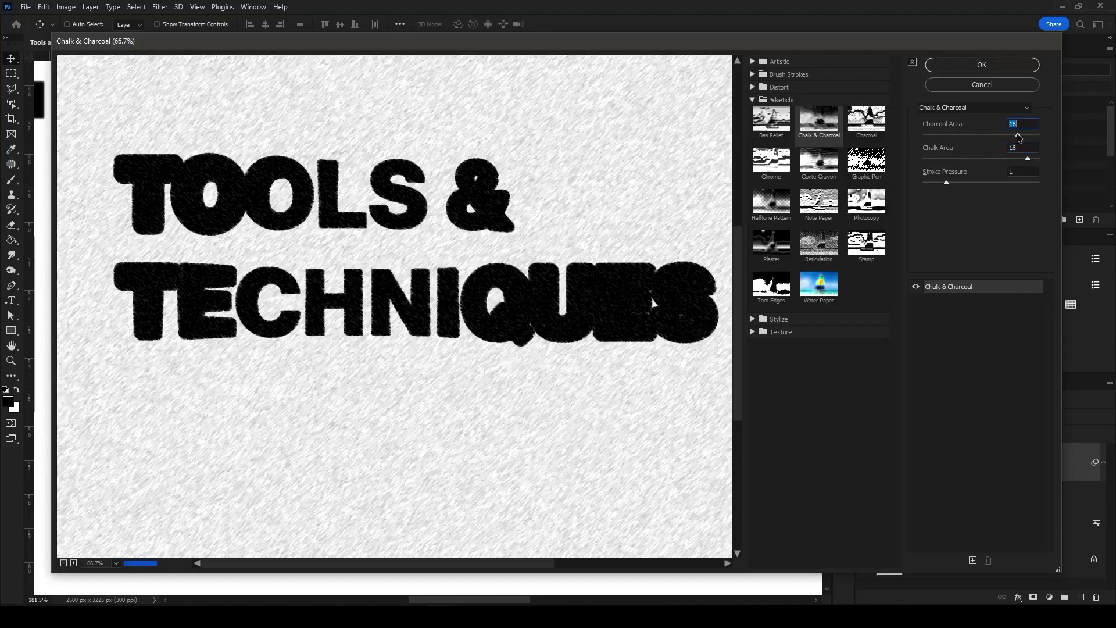
{"action": "left_click_drag", "start_coordinate": [937, 134], "coordinate": [927, 135]}
{"action": "left_click", "coordinate": [934, 182]}
{"action": "left_click", "coordinate": [1019, 182]}
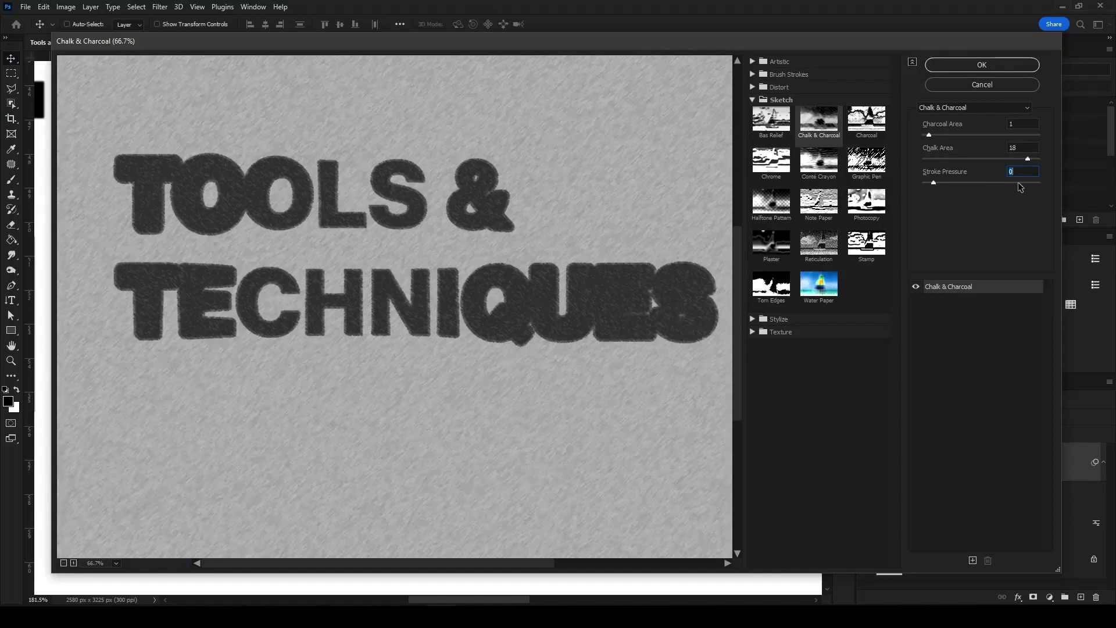
Step: Try the Graphic Pen effect with Stroke Length 15, Light/Dark Balance 9 and Right Diagonal strokes, and cancel the Filter Gallery
{"action": "left_click", "coordinate": [866, 160]}
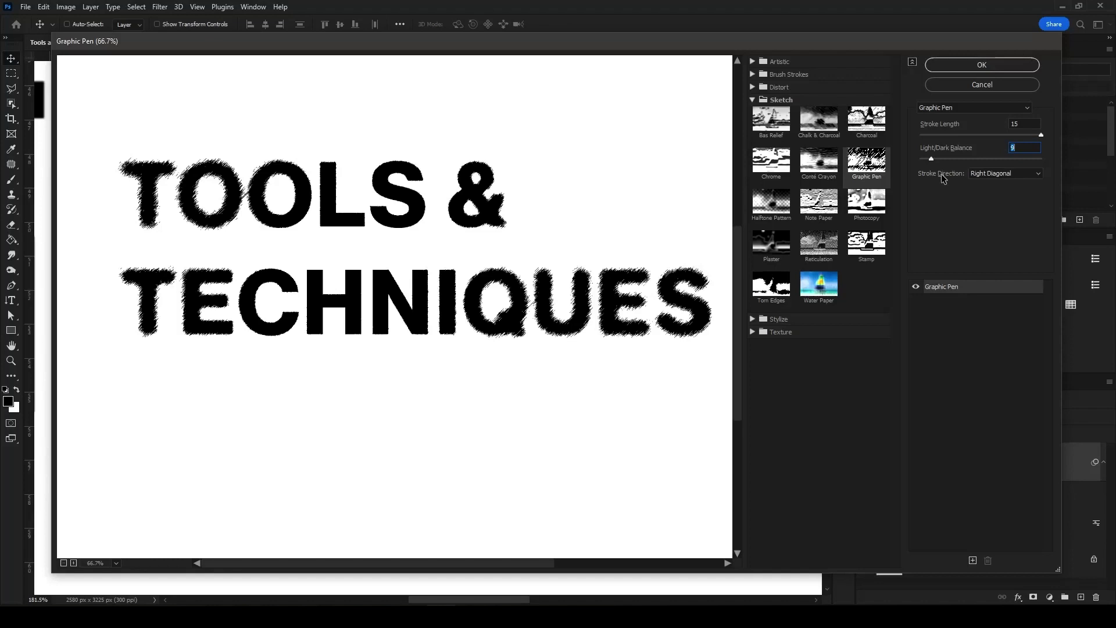
{"action": "left_click", "coordinate": [977, 87]}
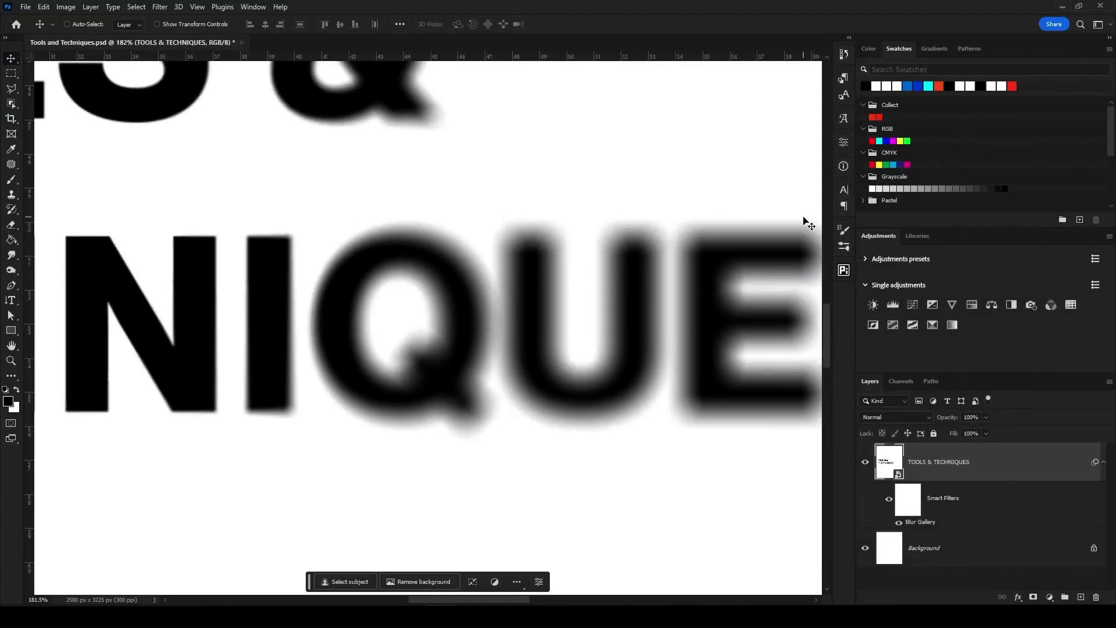
Step: Apply the Add Noise filter with monochromatic Gaussian noise to the blurred TOOLS & TECHNIQUES smart object
{"action": "key", "text": "z"}
{"action": "scroll", "coordinate": [439, 269], "scroll_direction": "down", "scroll_amount": 5}
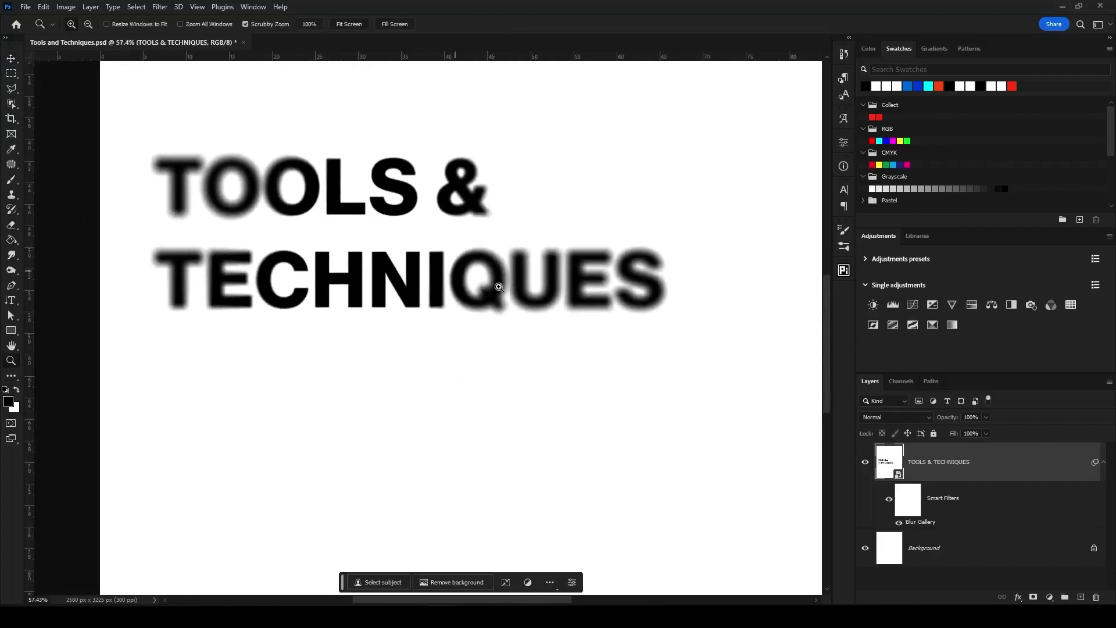
{"action": "left_click", "coordinate": [160, 7]}
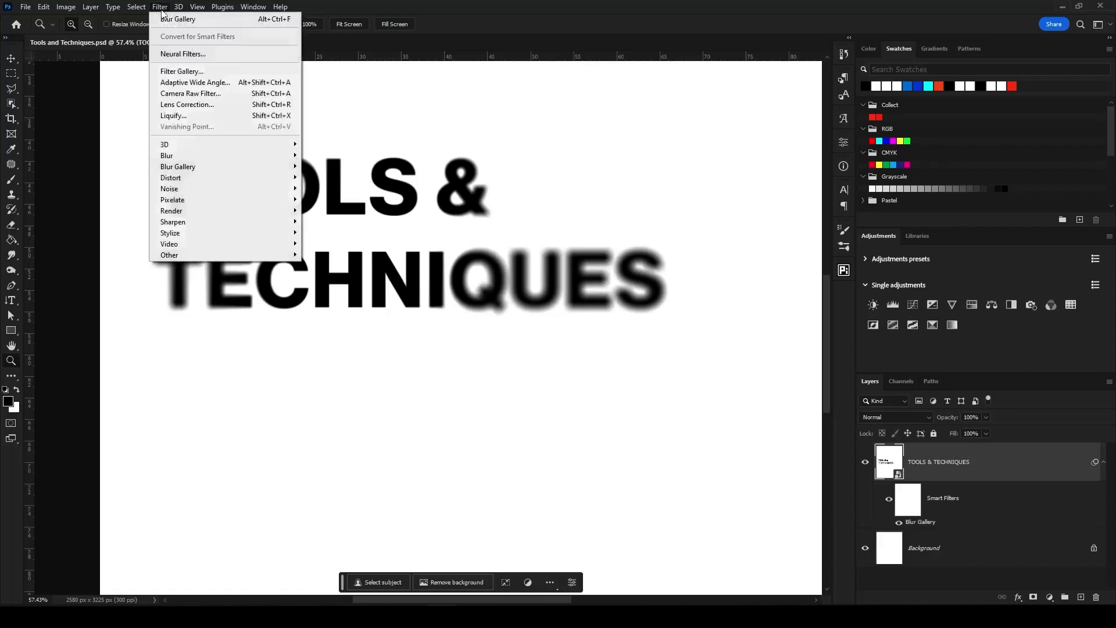
{"action": "mouse_move", "coordinate": [191, 192]}
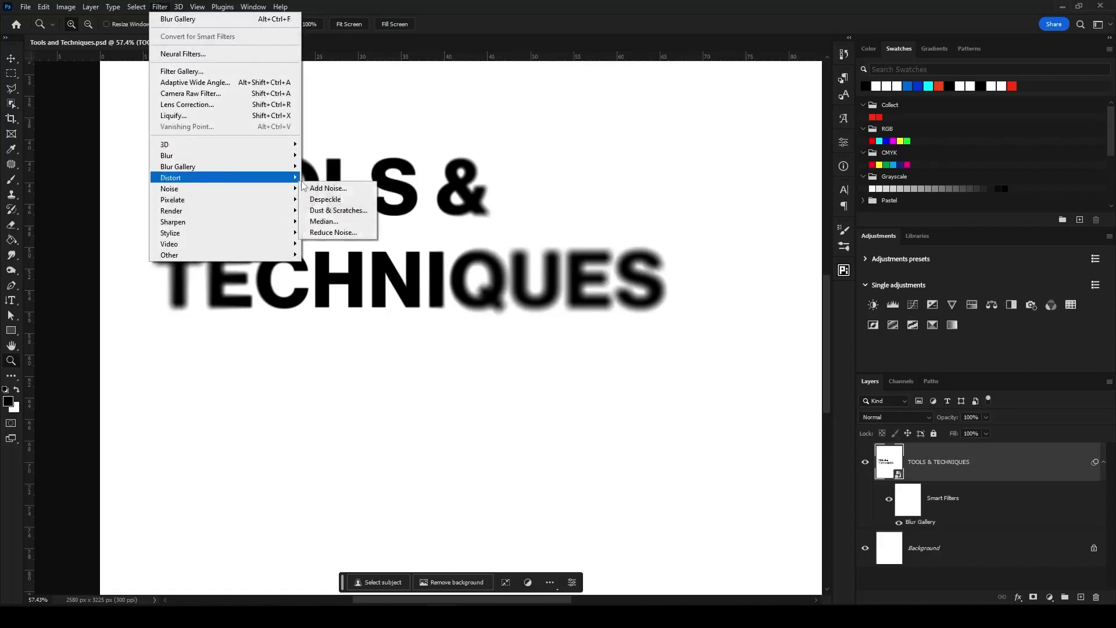
{"action": "left_click", "coordinate": [327, 188]}
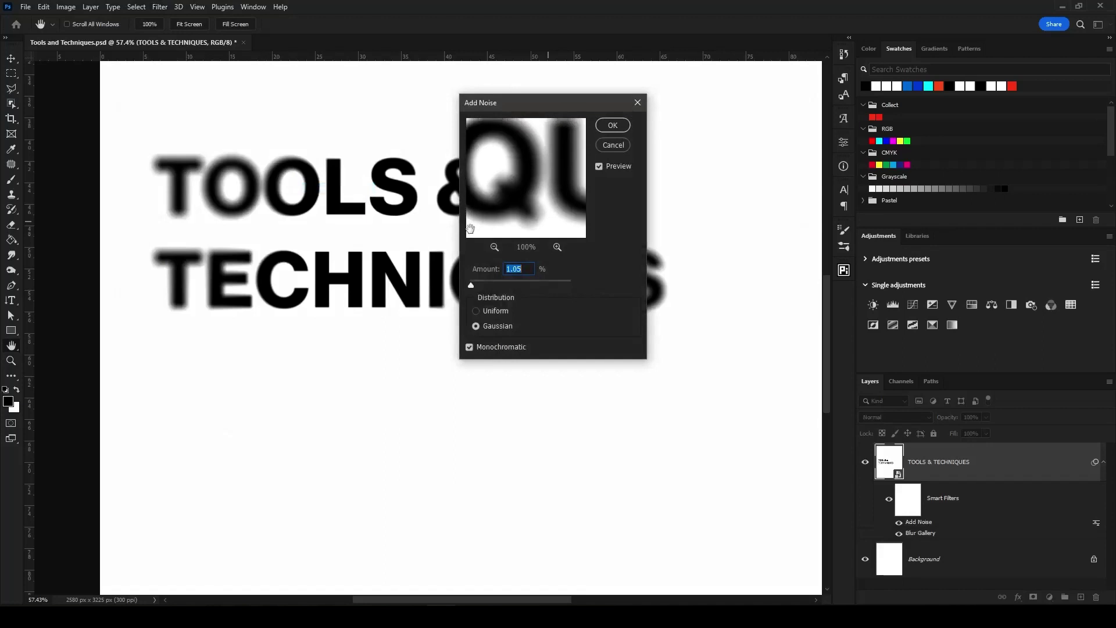
{"action": "key", "text": "Return"}
{"action": "key", "text": "z"}
{"action": "left_click_drag", "start_coordinate": [668, 272], "coordinate": [715, 272]}
{"action": "key", "text": "v"}
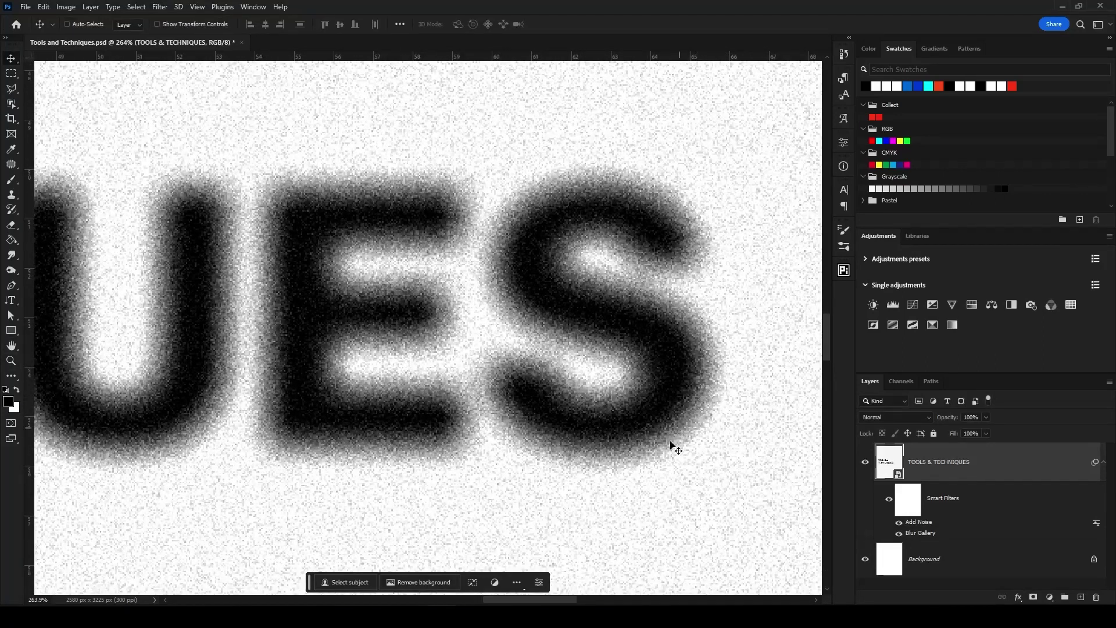
Step: Add a Levels adjustment clipped to the title layer, with the black input at 17 and the white input at 239
{"action": "key", "text": "z"}
{"action": "left_click_drag", "start_coordinate": [518, 372], "coordinate": [465, 392]}
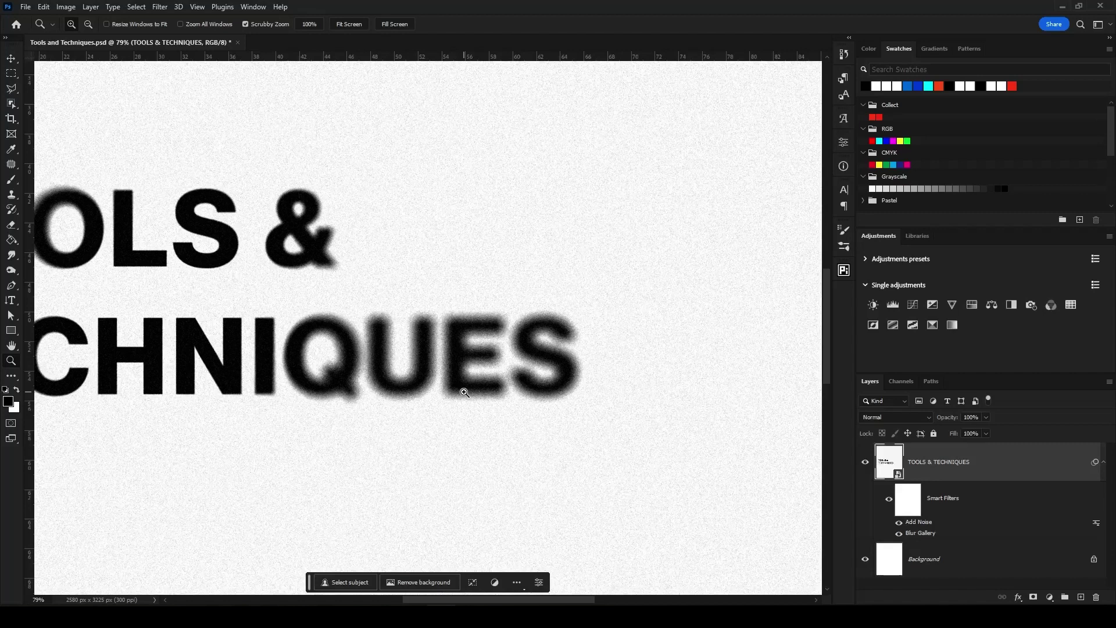
{"action": "scroll", "coordinate": [465, 392], "scroll_direction": "left", "scroll_amount": 3}
{"action": "left_click", "coordinate": [892, 305]}
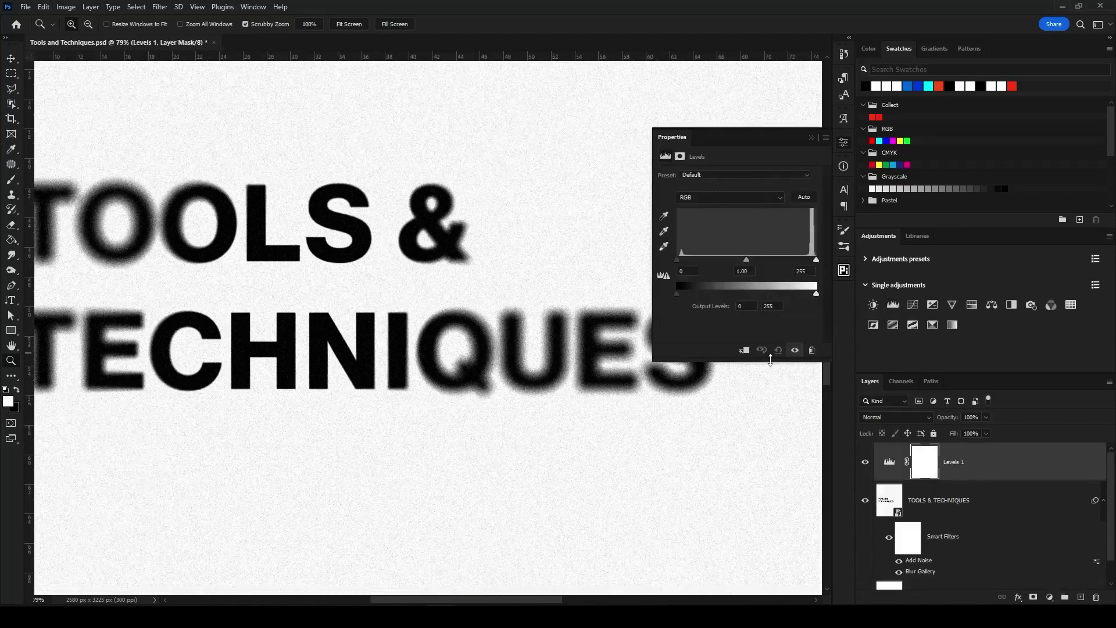
{"action": "left_click", "coordinate": [744, 350]}
{"action": "left_click_drag", "start_coordinate": [682, 256], "coordinate": [690, 262]}
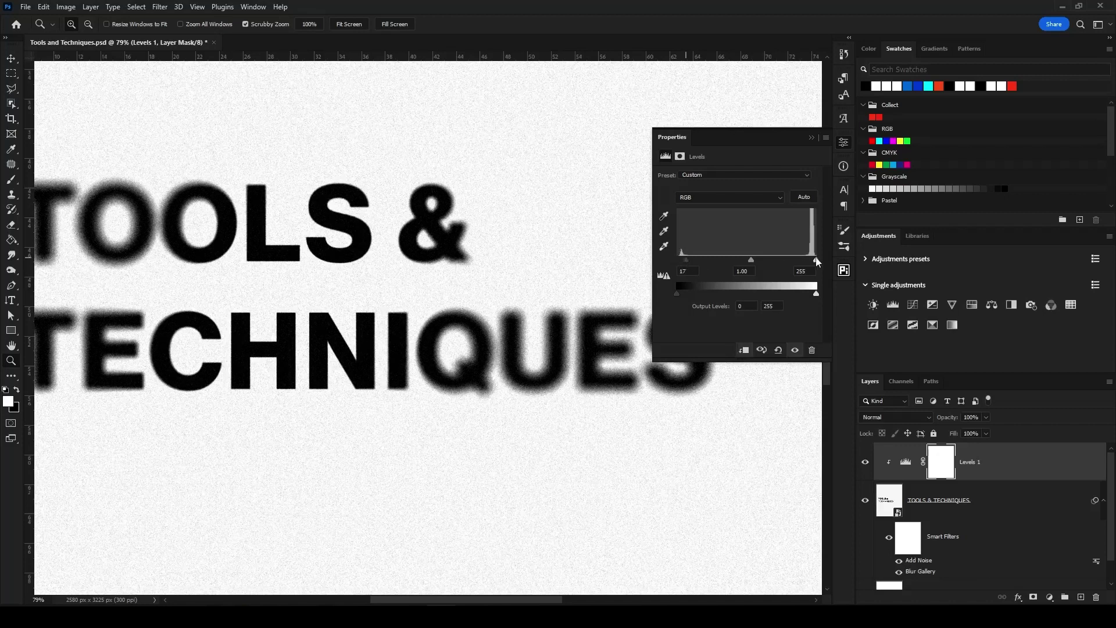
{"action": "left_click_drag", "start_coordinate": [816, 260], "coordinate": [811, 262]}
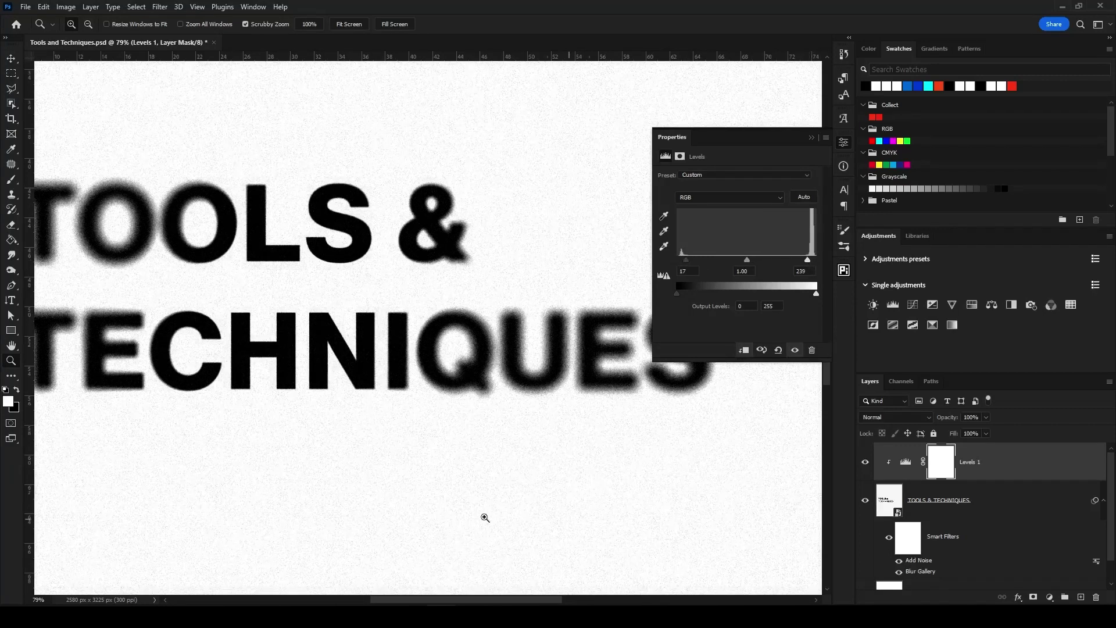
{"action": "left_click_drag", "start_coordinate": [645, 357], "coordinate": [693, 355]}
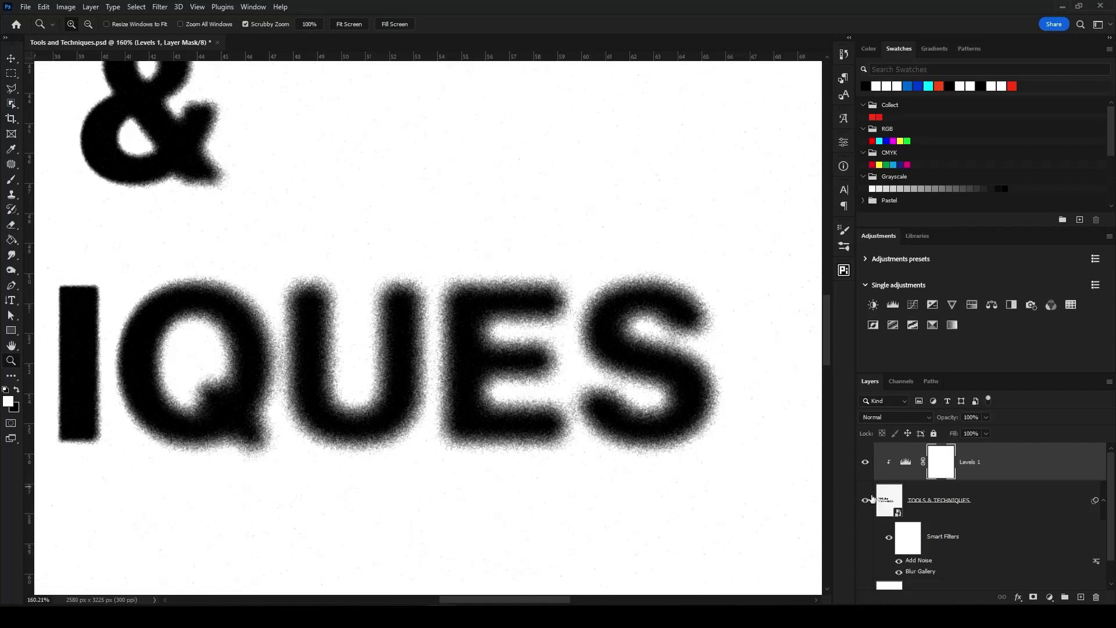
Step: Set the TOOLS & TECHNIQUES layer's blend mode to Multiply
{"action": "left_click", "coordinate": [891, 498]}
{"action": "left_click", "coordinate": [887, 422]}
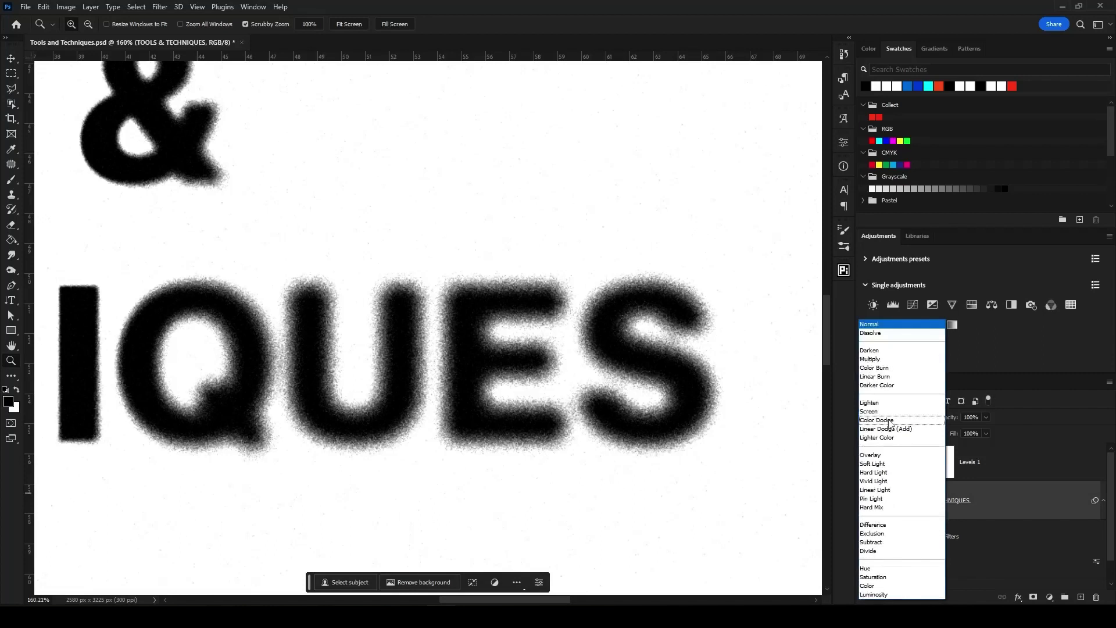
{"action": "left_click", "coordinate": [896, 364]}
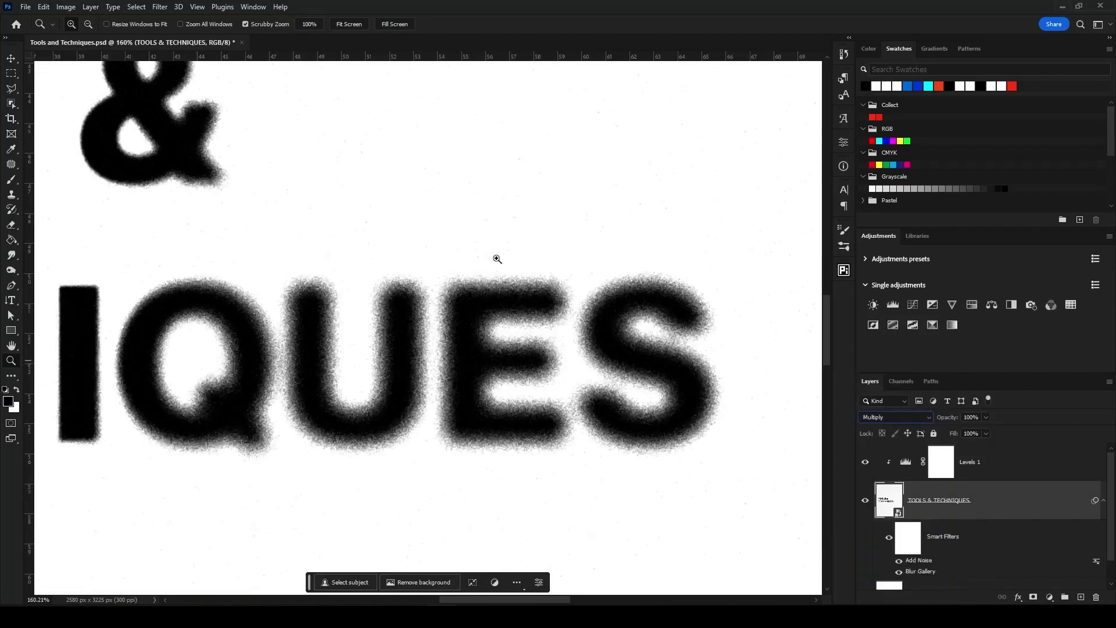
Step: Create a new layer directly above the Background and paint large orange-red brush strokes behind the title
{"action": "scroll", "coordinate": [537, 239], "scroll_direction": "down", "scroll_amount": 3}
{"action": "scroll", "coordinate": [977, 566], "scroll_direction": "down", "scroll_amount": 1}
{"action": "left_click", "coordinate": [978, 566]}
{"action": "left_click", "coordinate": [1081, 597]}
{"action": "key", "text": "ctrl+minus"}
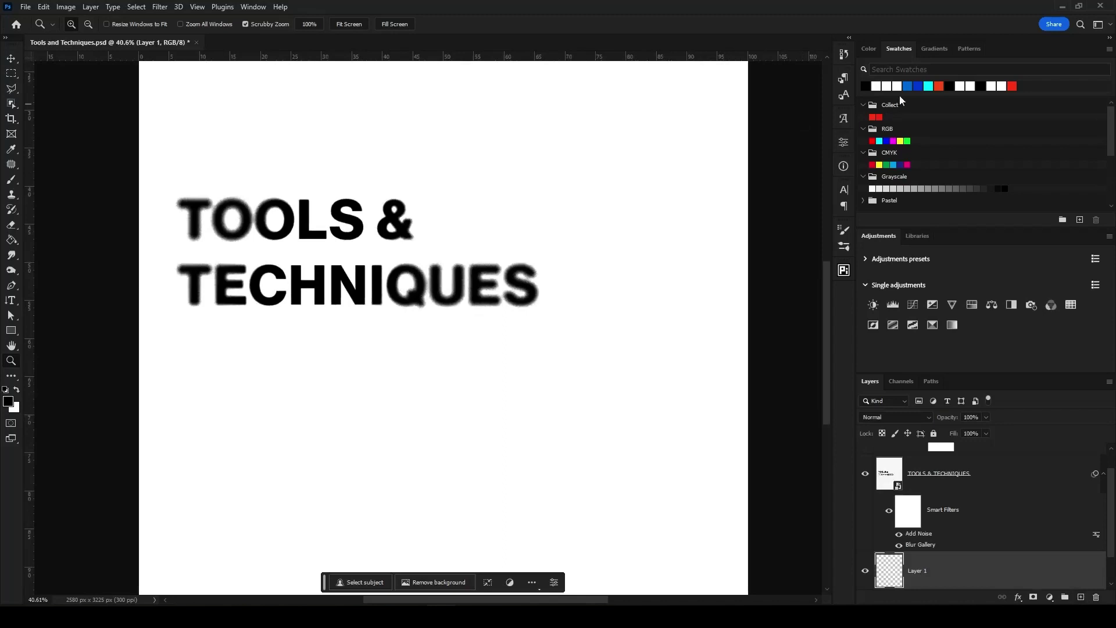
{"action": "left_click", "coordinate": [939, 86]}
{"action": "key", "text": "b"}
{"action": "mouse_move", "coordinate": [490, 279]}
{"action": "left_mouse_down"}
{"action": "mouse_move", "coordinate": [511, 296]}
{"action": "mouse_move", "coordinate": [335, 322]}
{"action": "mouse_move", "coordinate": [319, 211]}
{"action": "mouse_move", "coordinate": [347, 236]}
{"action": "left_mouse_up"}
{"action": "key", "text": "v"}
{"action": "scroll", "coordinate": [576, 282], "scroll_direction": "up", "scroll_amount": 5}
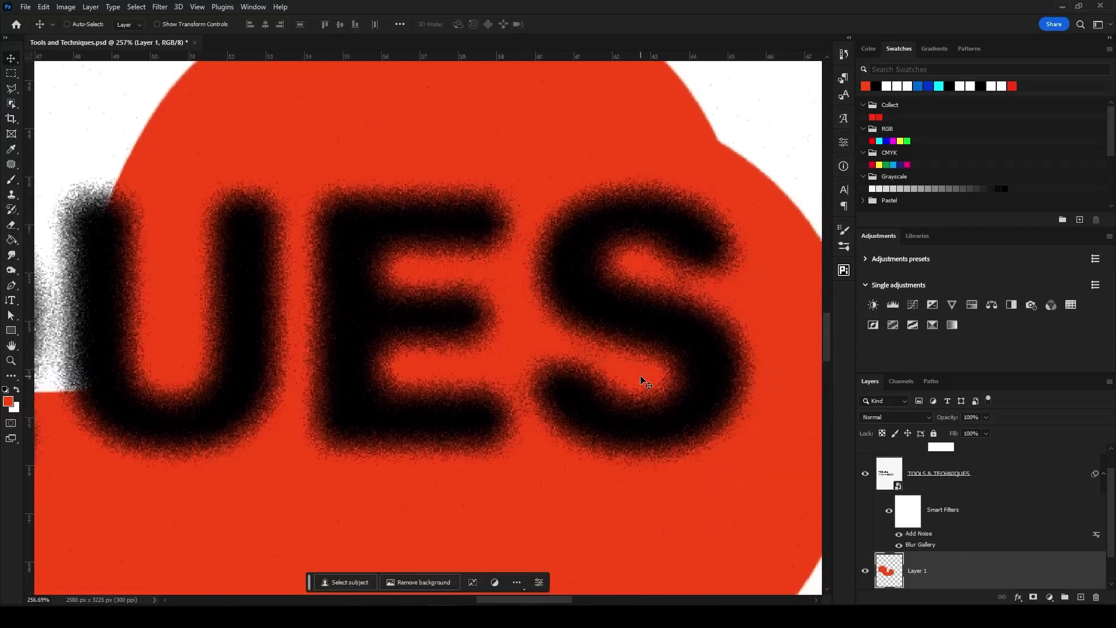
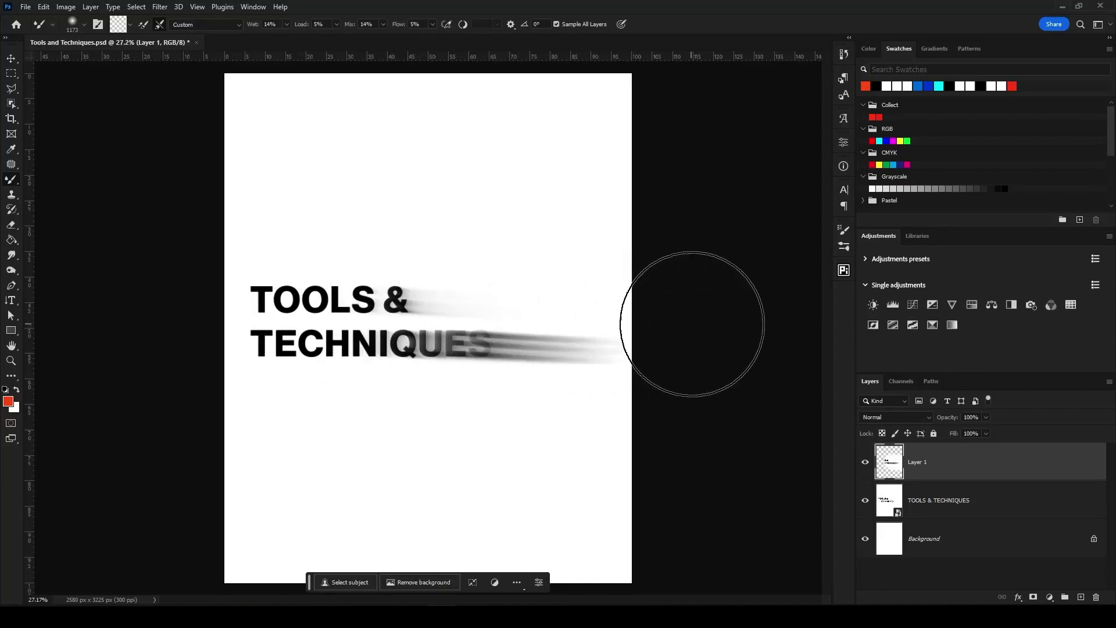
Step: Smear the end of the word TECHNIQUES horizontally towards the page's right edge with the Mixer Brush on Layer 1
{"action": "left_click_drag", "start_coordinate": [406, 340], "coordinate": [672, 336]}
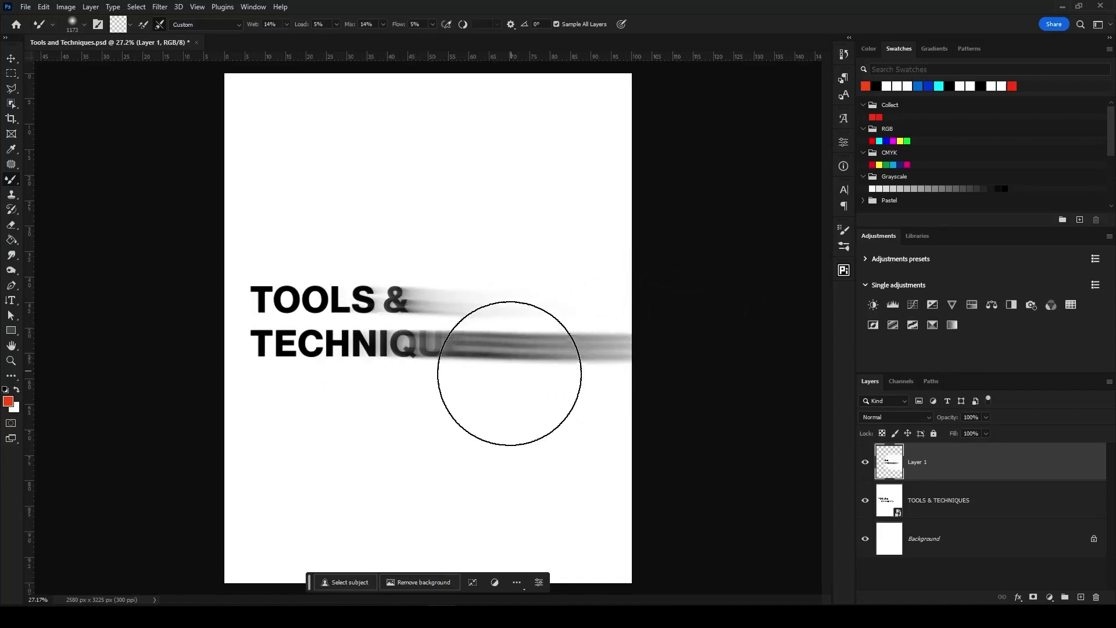
{"action": "key", "text": "z"}
{"action": "mouse_move", "coordinate": [401, 288]}
{"action": "left_mouse_down"}
{"action": "mouse_move", "coordinate": [432, 285]}
{"action": "mouse_move", "coordinate": [449, 311]}
{"action": "left_mouse_up"}
{"action": "key", "text": "v"}
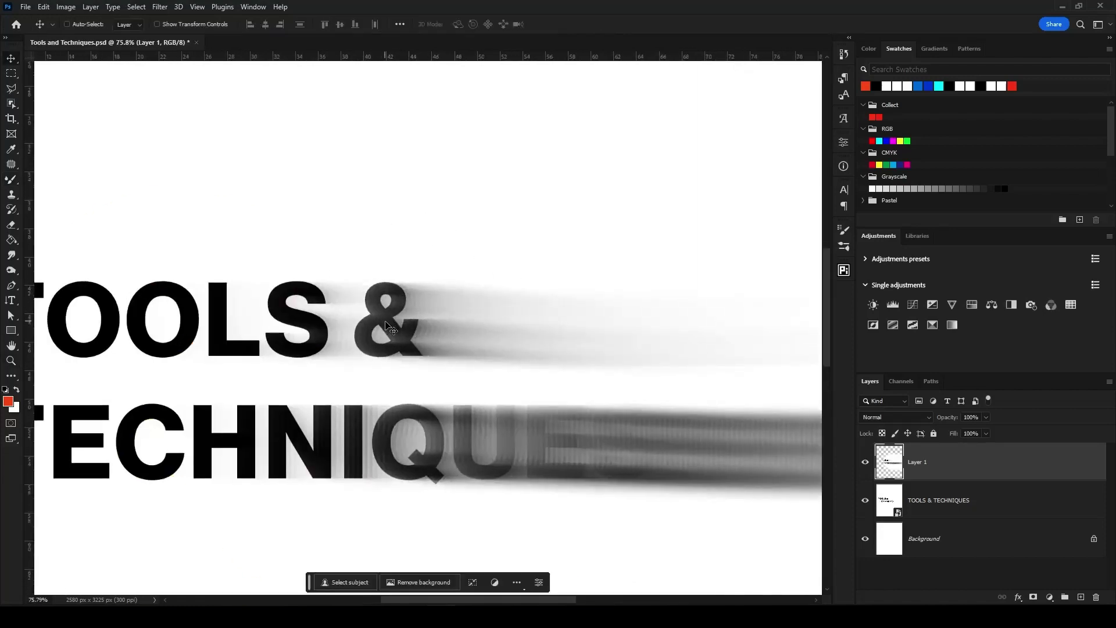
Step: Convert the smear layer and the title layer into one smart object and apply the Add Noise filter to it
{"action": "left_click", "coordinate": [963, 488], "text": "shift"}
{"action": "right_click", "coordinate": [988, 501]}
{"action": "left_click", "coordinate": [1046, 177]}
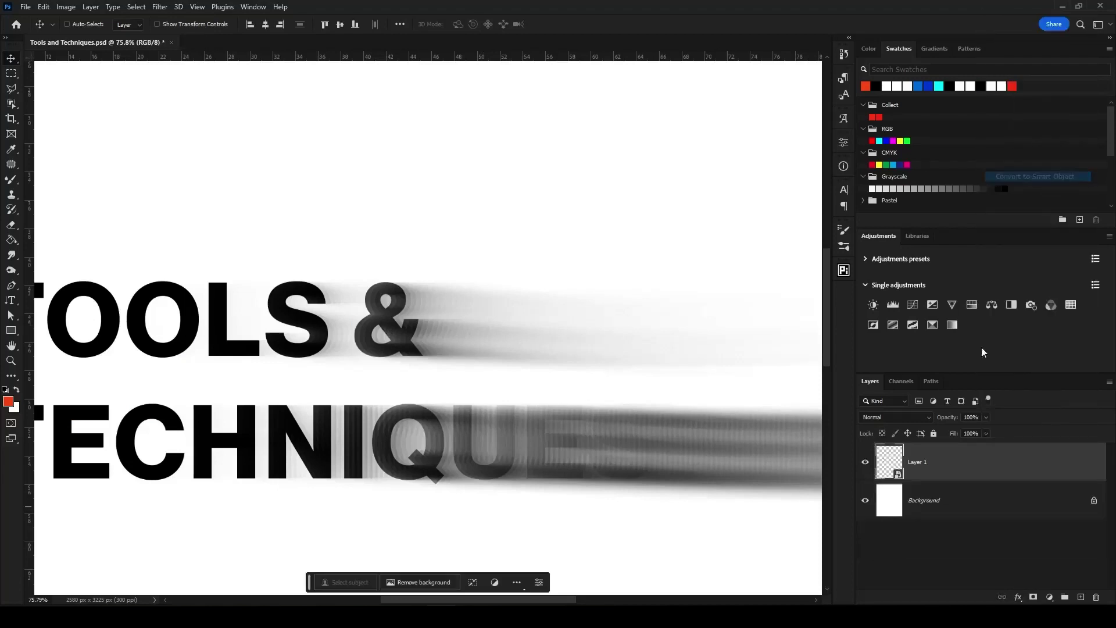
{"action": "left_click", "coordinate": [160, 7]}
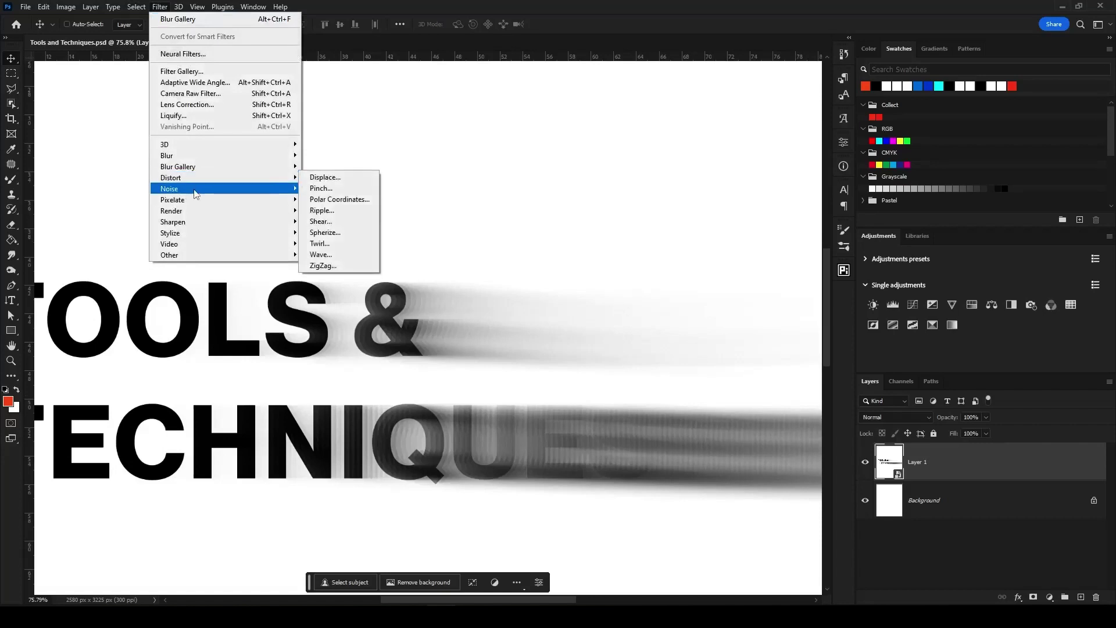
{"action": "left_click", "coordinate": [325, 183]}
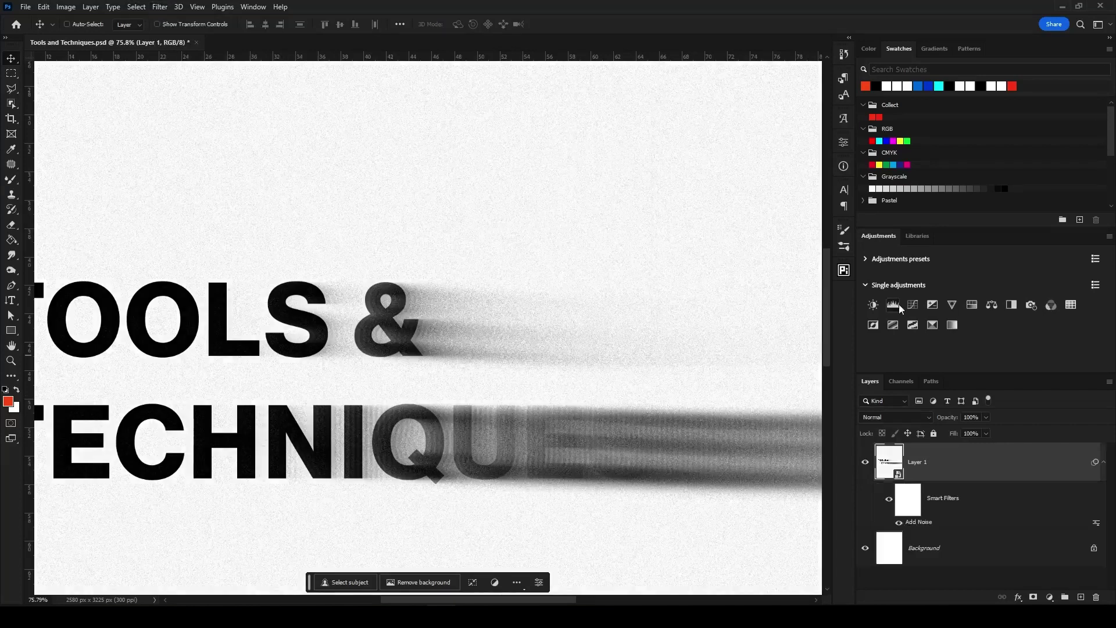
Step: Add a Levels adjustment clipped to the smeared title's smart object and increase the contrast to bring out the grain
{"action": "left_click", "coordinate": [893, 305]}
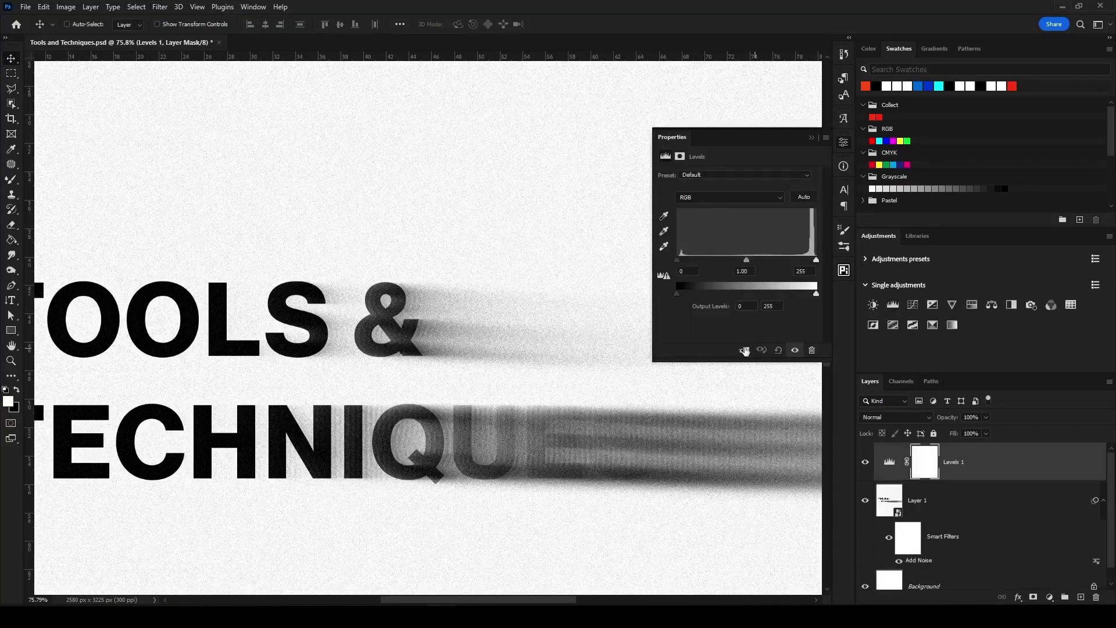
{"action": "left_click", "coordinate": [744, 350]}
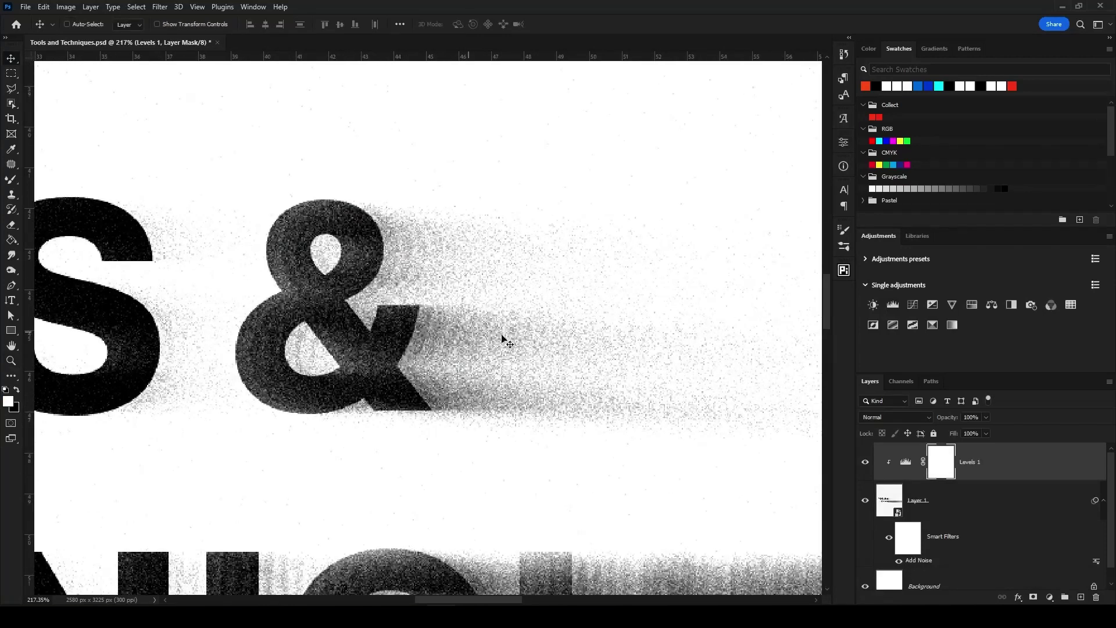
{"action": "left_click_drag", "start_coordinate": [718, 309], "coordinate": [528, 281]}
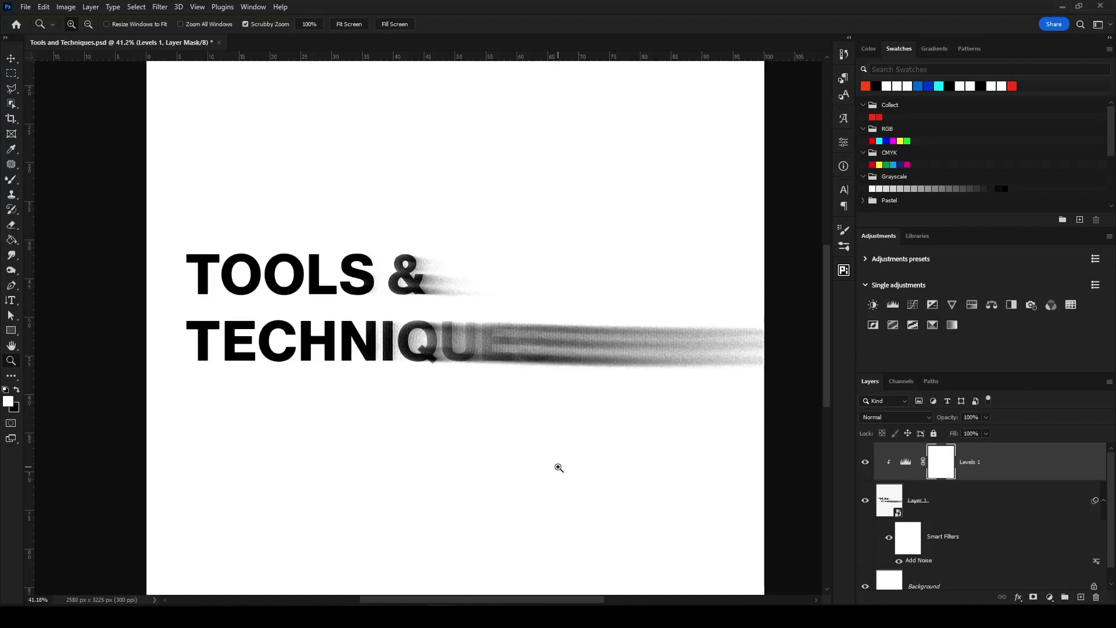
{"action": "left_click_drag", "start_coordinate": [407, 269], "coordinate": [455, 267]}
{"action": "key", "text": "v"}
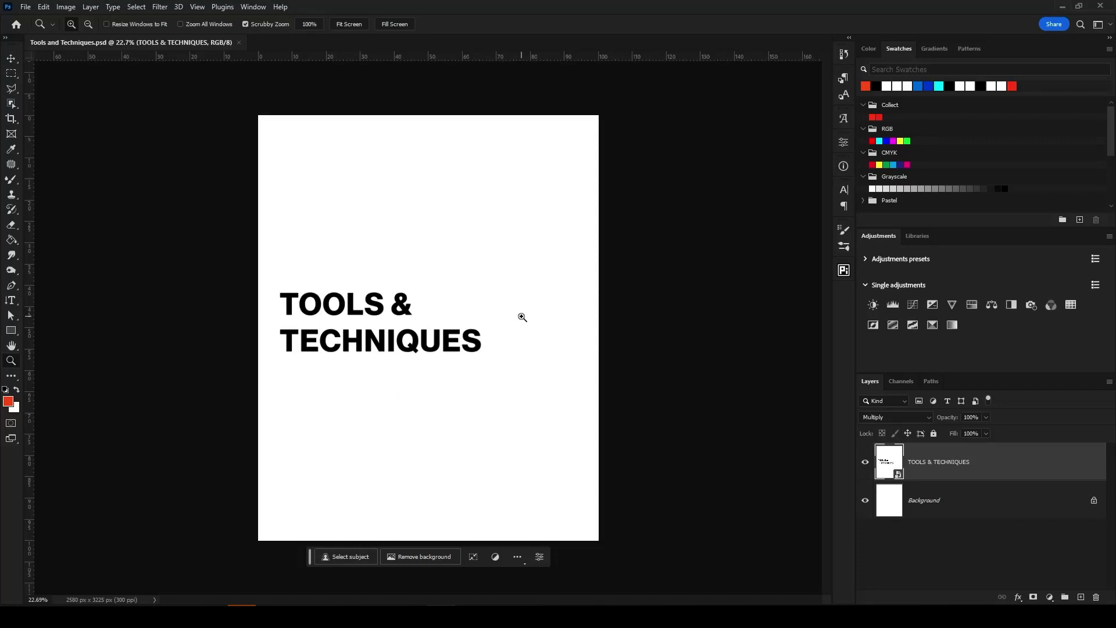
Step: Apply the ZigZag distortion to the title in Pond Ripples style, with a higher Amount and fewer Ridges
{"action": "left_click", "coordinate": [161, 7]}
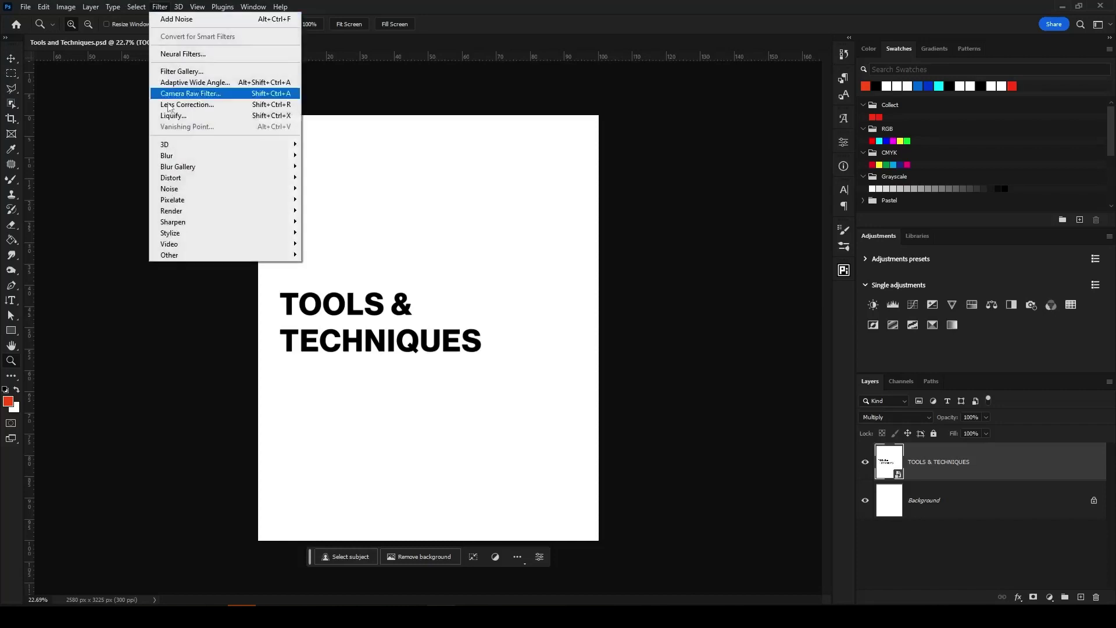
{"action": "mouse_move", "coordinate": [279, 177]}
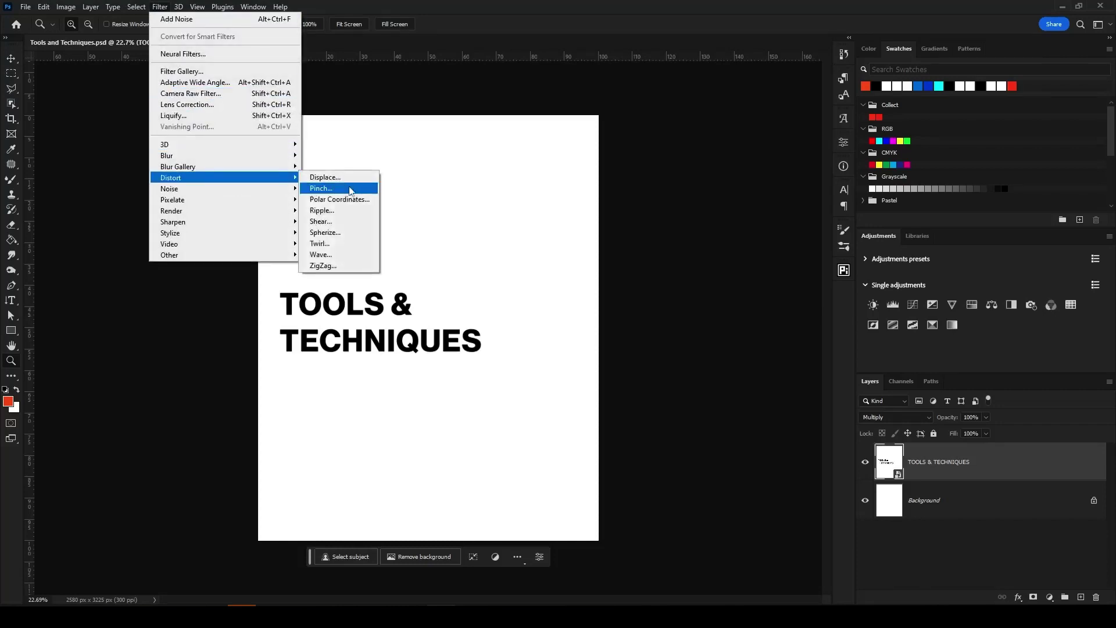
{"action": "left_click", "coordinate": [344, 265]}
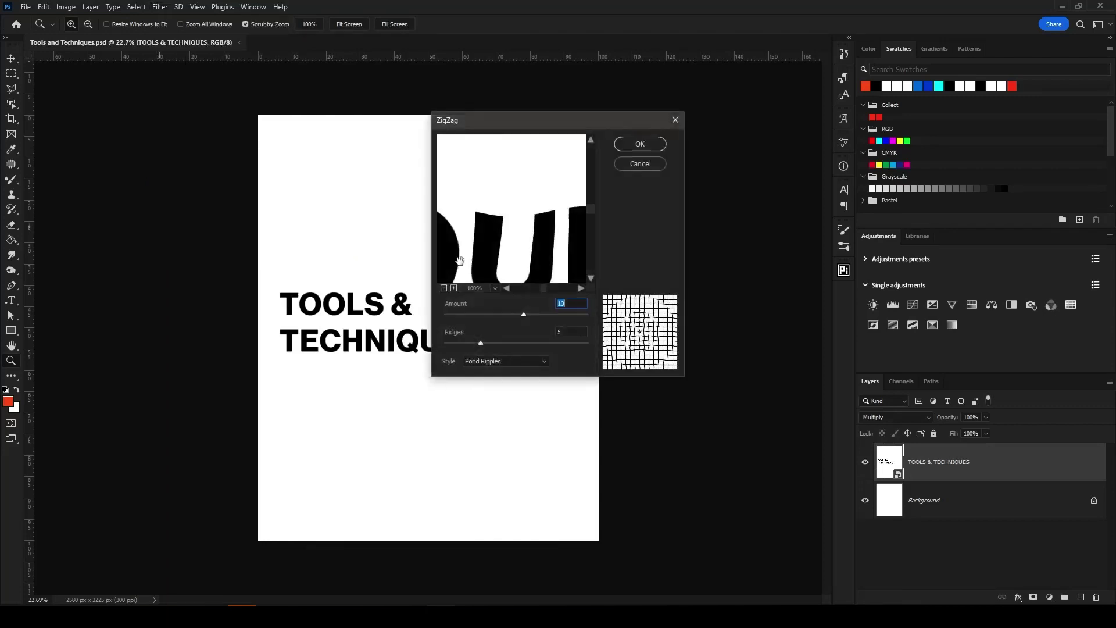
{"action": "left_click", "coordinate": [444, 289]}
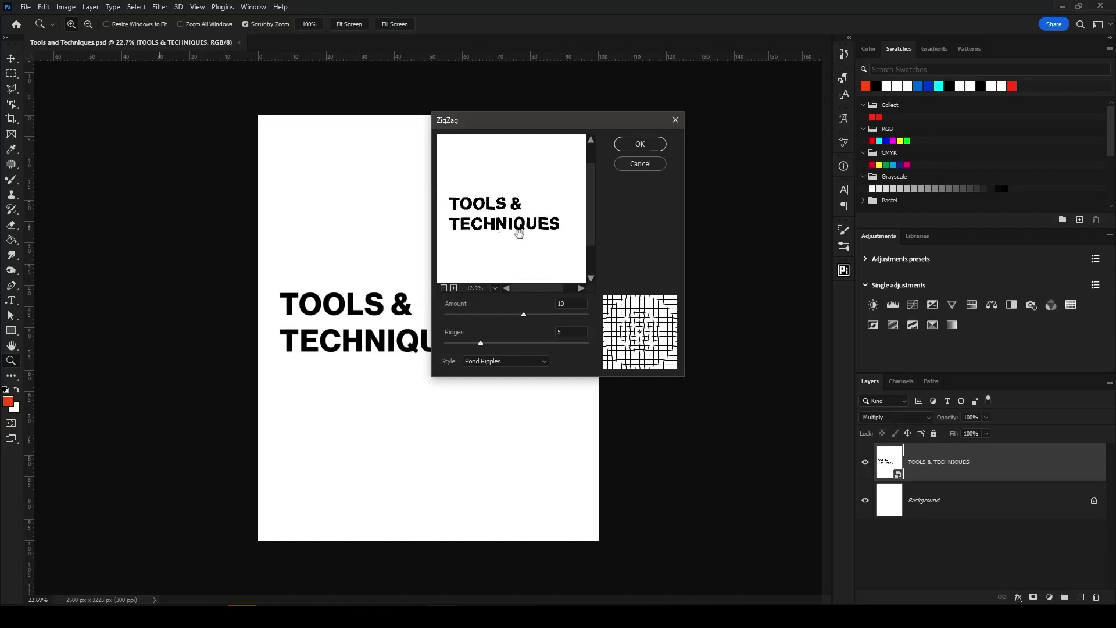
{"action": "left_click_drag", "start_coordinate": [524, 315], "coordinate": [546, 314]}
{"action": "mouse_move", "coordinate": [480, 343]}
{"action": "left_mouse_down"}
{"action": "mouse_move", "coordinate": [465, 343]}
{"action": "mouse_move", "coordinate": [567, 345]}
{"action": "mouse_move", "coordinate": [466, 341]}
{"action": "left_mouse_up"}
{"action": "left_click", "coordinate": [661, 145]}
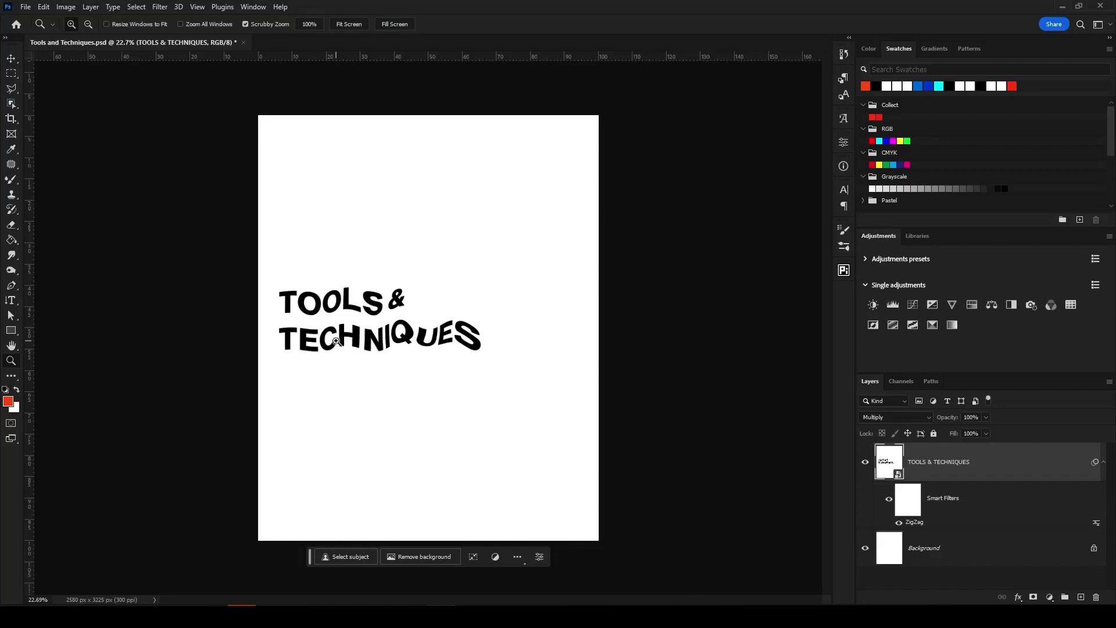
Step: Apply the Twirl distortion with an Angle of 53° to the rippled title
{"action": "left_click", "coordinate": [159, 6]}
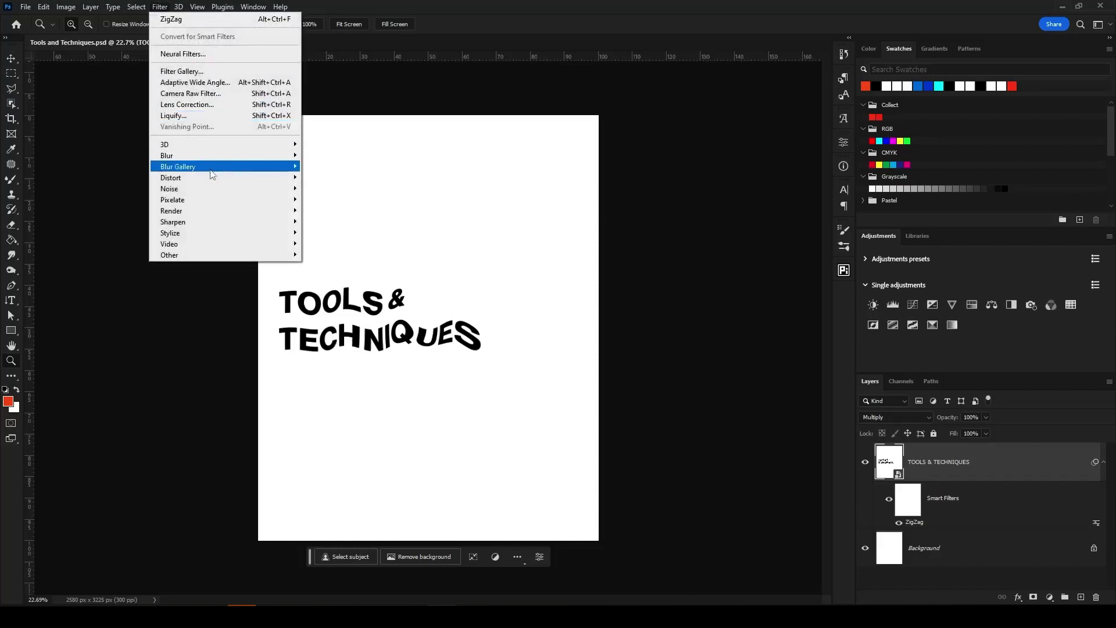
{"action": "mouse_move", "coordinate": [213, 178]}
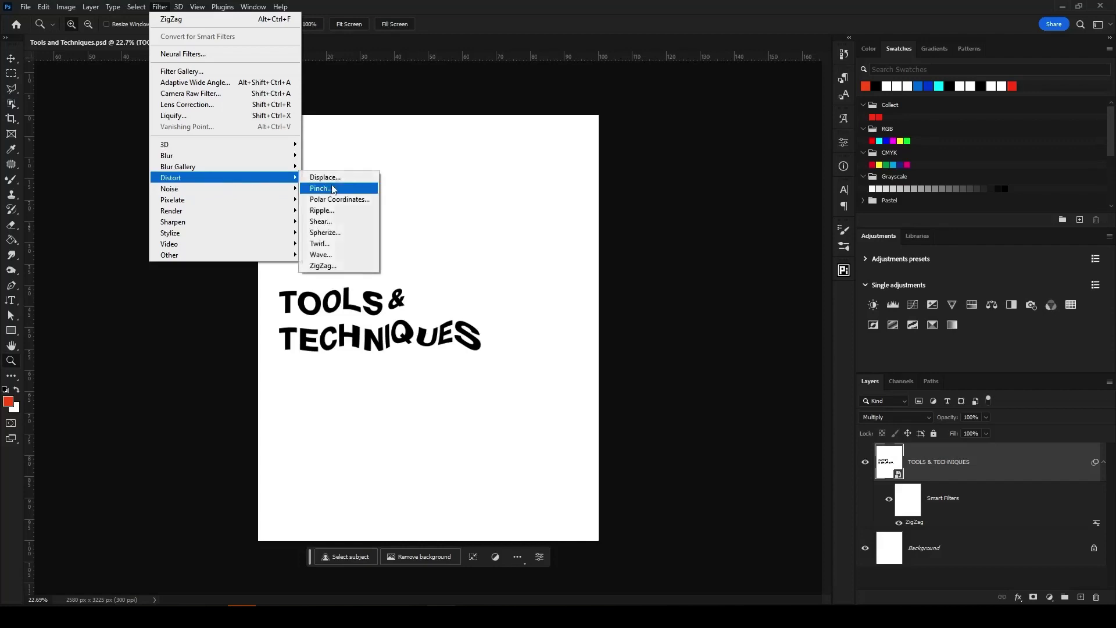
{"action": "left_click", "coordinate": [347, 243]}
{"action": "mouse_move", "coordinate": [681, 428]}
{"action": "left_mouse_down"}
{"action": "mouse_move", "coordinate": [702, 435]}
{"action": "mouse_move", "coordinate": [661, 440]}
{"action": "mouse_move", "coordinate": [680, 437]}
{"action": "left_mouse_up"}
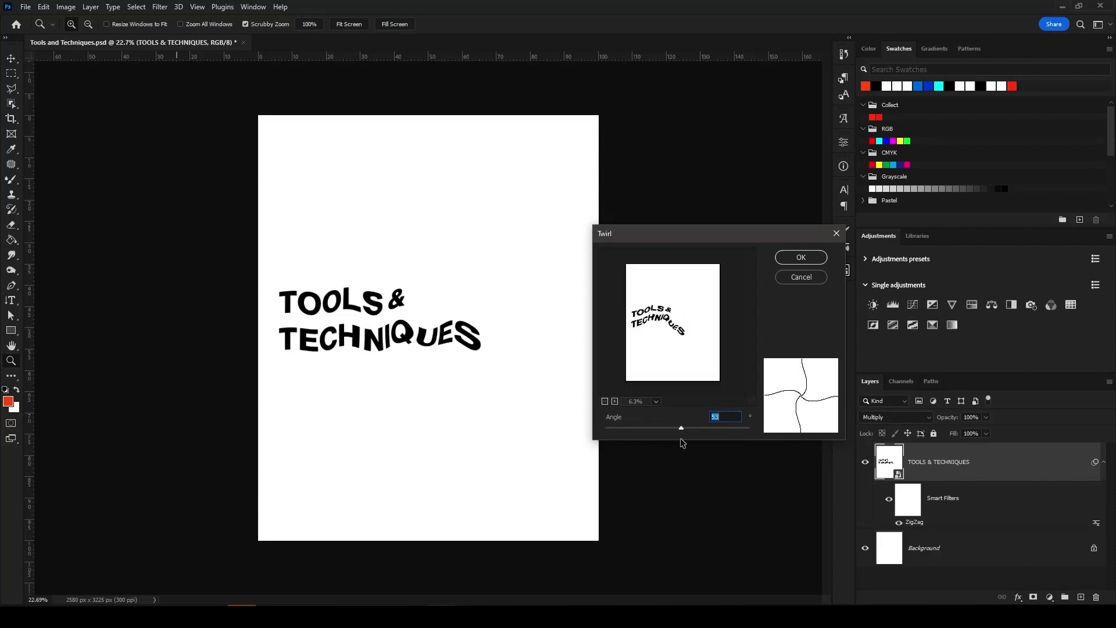
{"action": "left_click", "coordinate": [801, 257]}
{"action": "left_click_drag", "start_coordinate": [376, 246], "coordinate": [405, 320]}
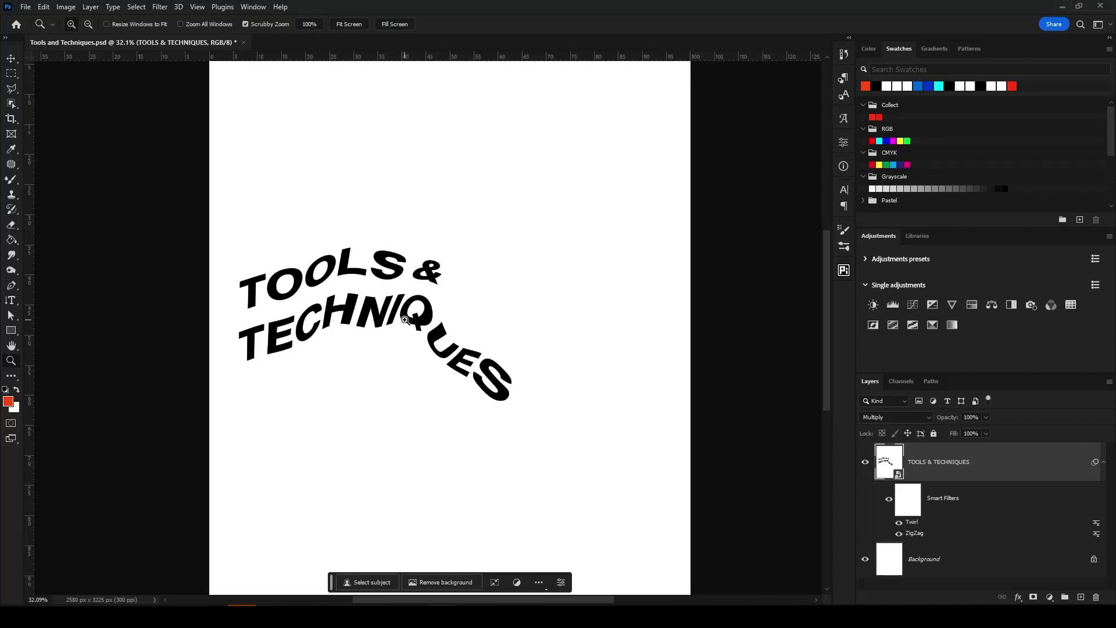
{"action": "left_click", "coordinate": [160, 6]}
{"action": "mouse_move", "coordinate": [244, 177]}
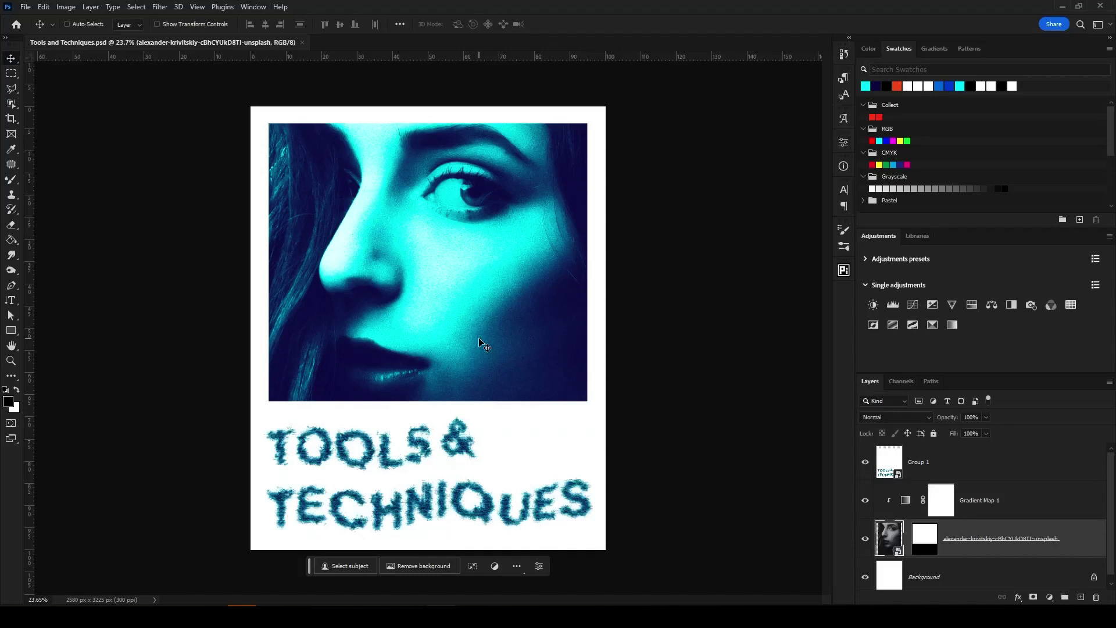
Step: Try the distorted title over the portrait by moving the Group 1 layer from the white area onto the face
{"action": "scroll", "coordinate": [480, 344], "scroll_direction": "up", "scroll_amount": 3}
{"action": "left_click", "coordinate": [1031, 463]}
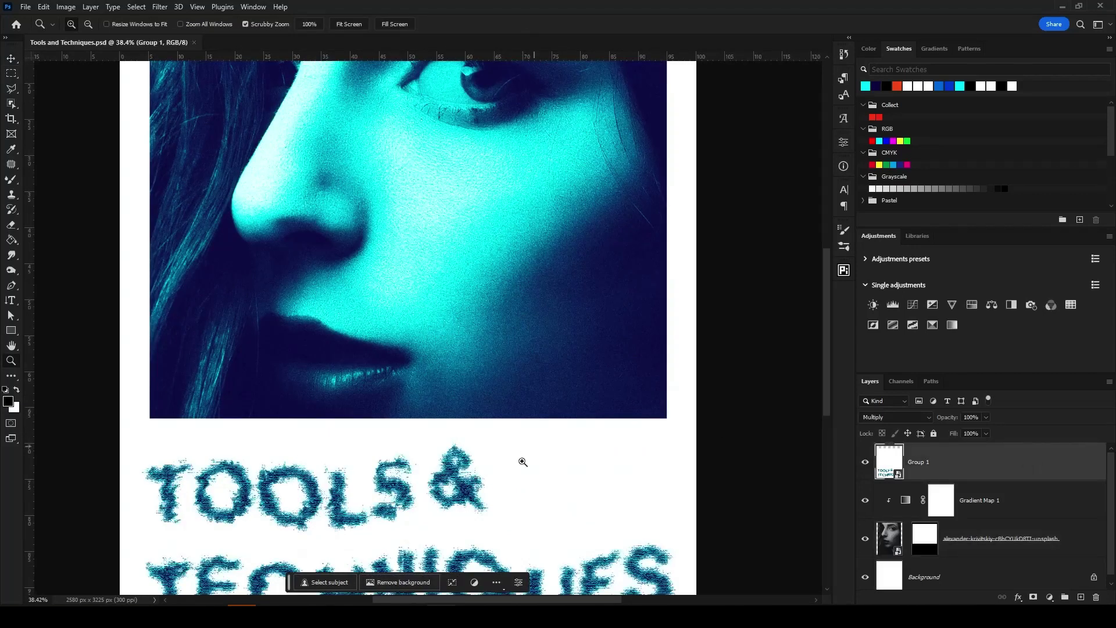
{"action": "left_click_drag", "start_coordinate": [497, 514], "coordinate": [526, 206]}
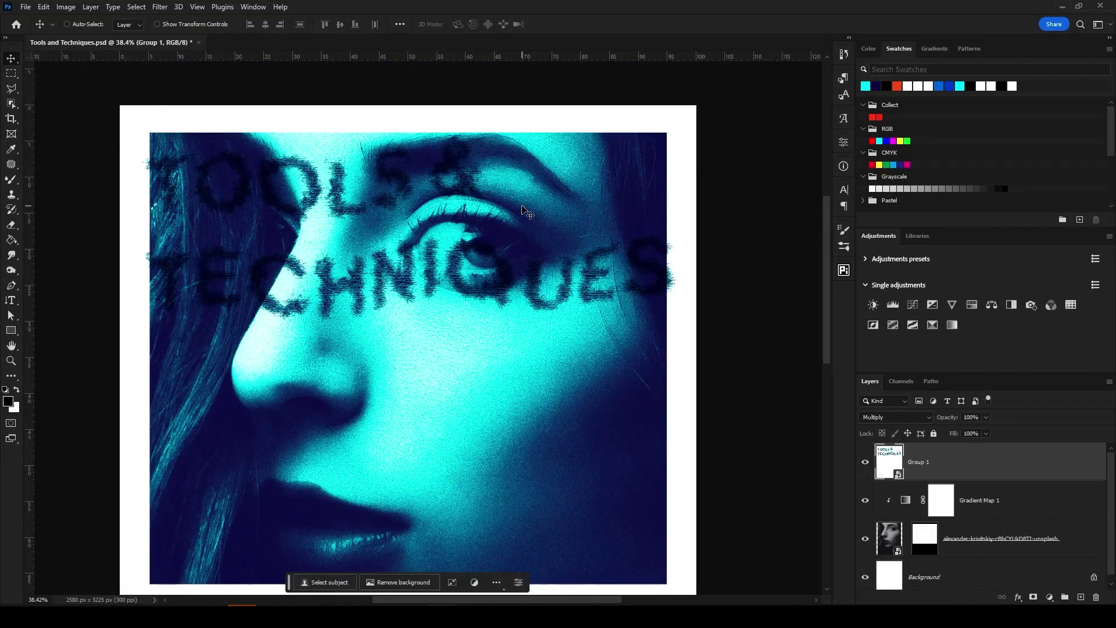
{"action": "scroll", "coordinate": [523, 209], "scroll_direction": "down", "scroll_amount": 2}
{"action": "left_click_drag", "start_coordinate": [522, 212], "coordinate": [533, 340]}
Step: Scale the title smart object down proportionally and reposition it on the cheek beneath the eye
{"action": "key", "text": "ctrl+t"}
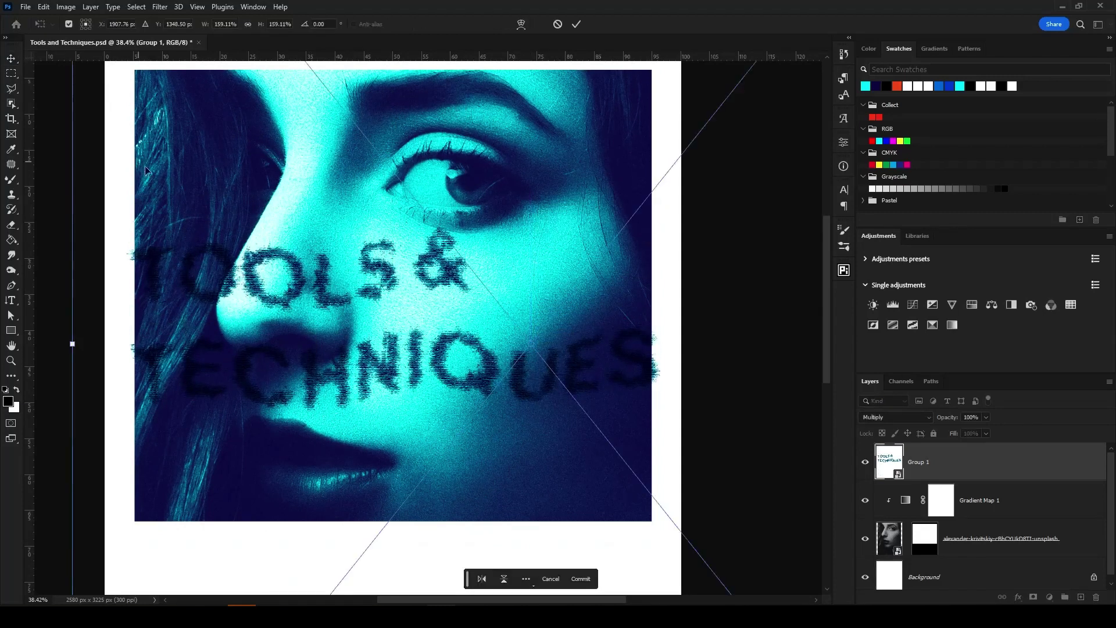
{"action": "left_click_drag", "start_coordinate": [208, 24], "coordinate": [174, 24]}
{"action": "left_click_drag", "start_coordinate": [509, 289], "coordinate": [410, 242]}
{"action": "key", "text": "Return"}
{"action": "key", "text": "z"}
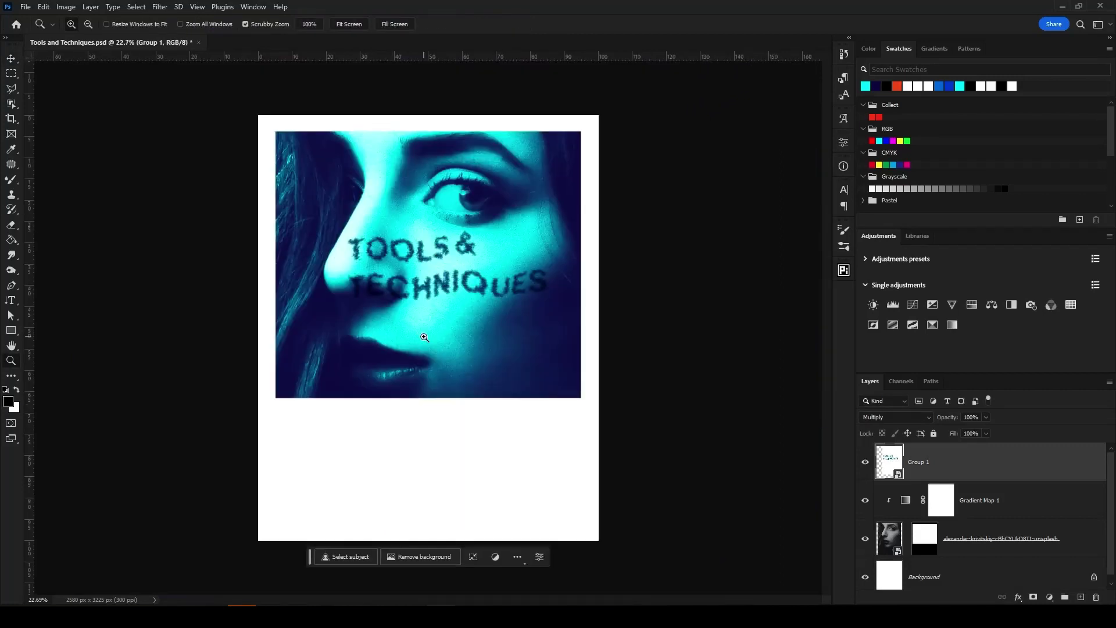
{"action": "left_click", "coordinate": [410, 247]}
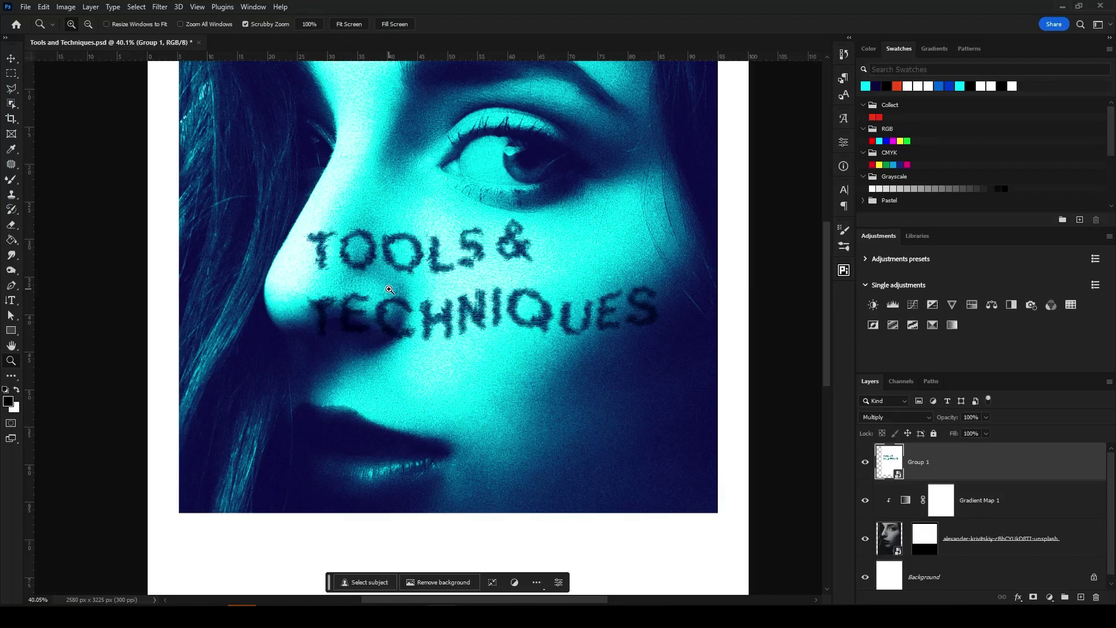
Step: Undo the title's scaling and its moves onto the portrait, and inspect its rough letter edges up close
{"action": "key", "text": "ctrl+z"}
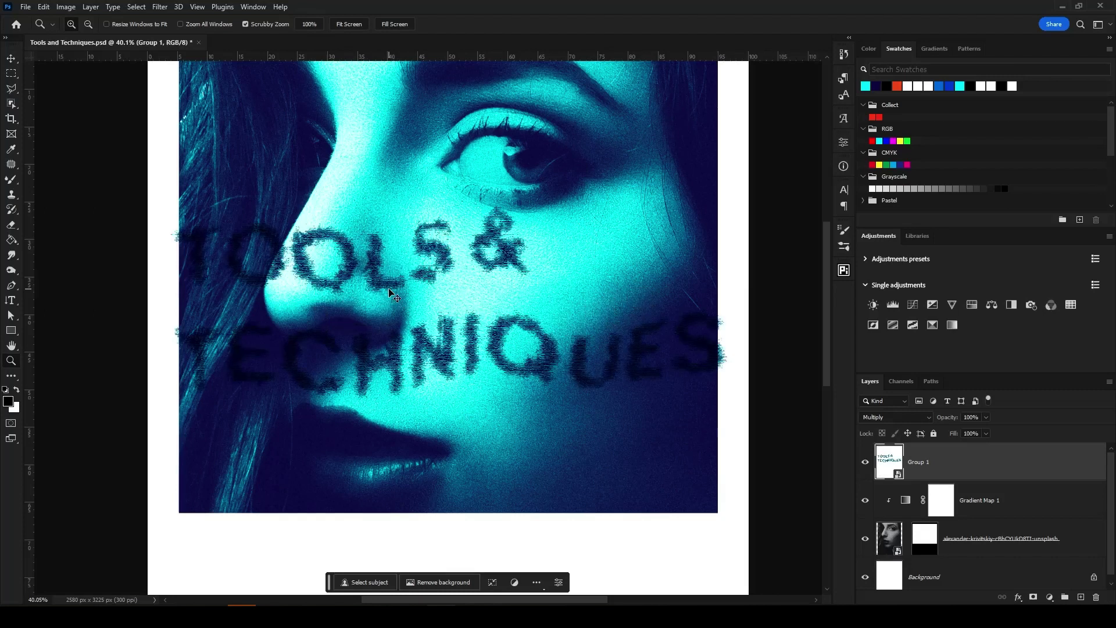
{"action": "key", "text": "ctrl+z"}
{"action": "left_click_drag", "start_coordinate": [410, 242], "coordinate": [406, 75]}
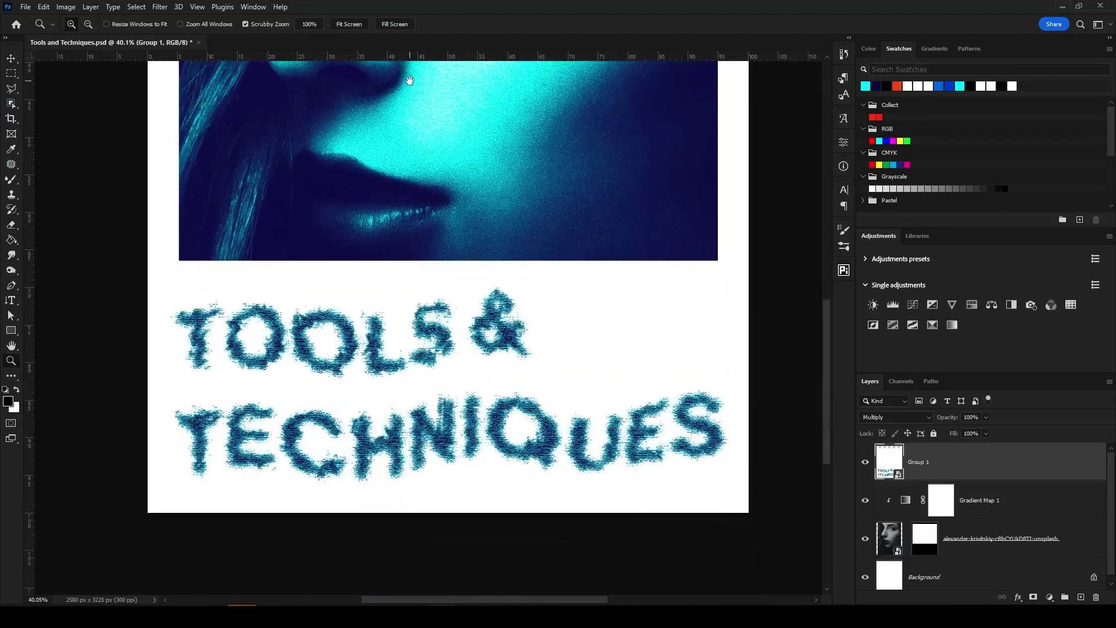
{"action": "left_click_drag", "start_coordinate": [528, 378], "coordinate": [520, 380]}
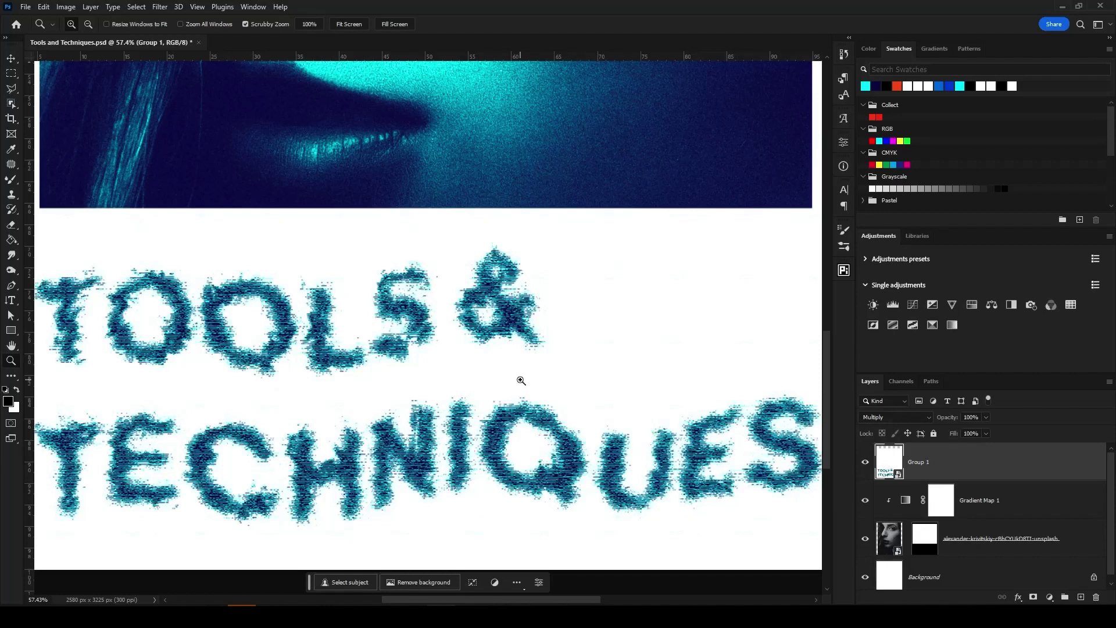
{"action": "scroll", "coordinate": [521, 380], "scroll_direction": "left", "scroll_amount": 2}
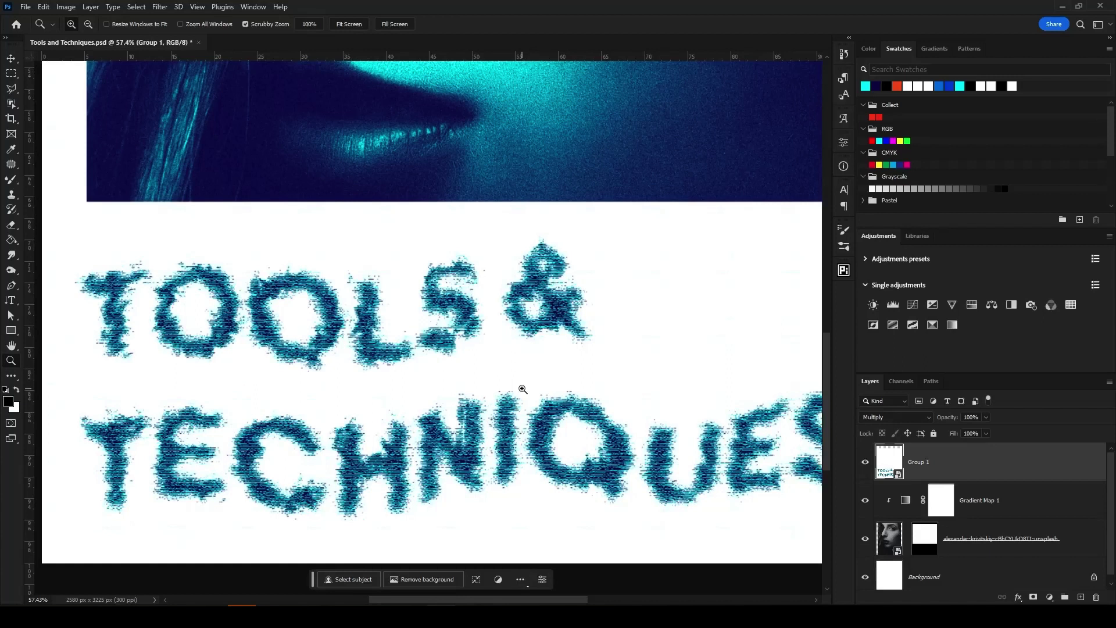